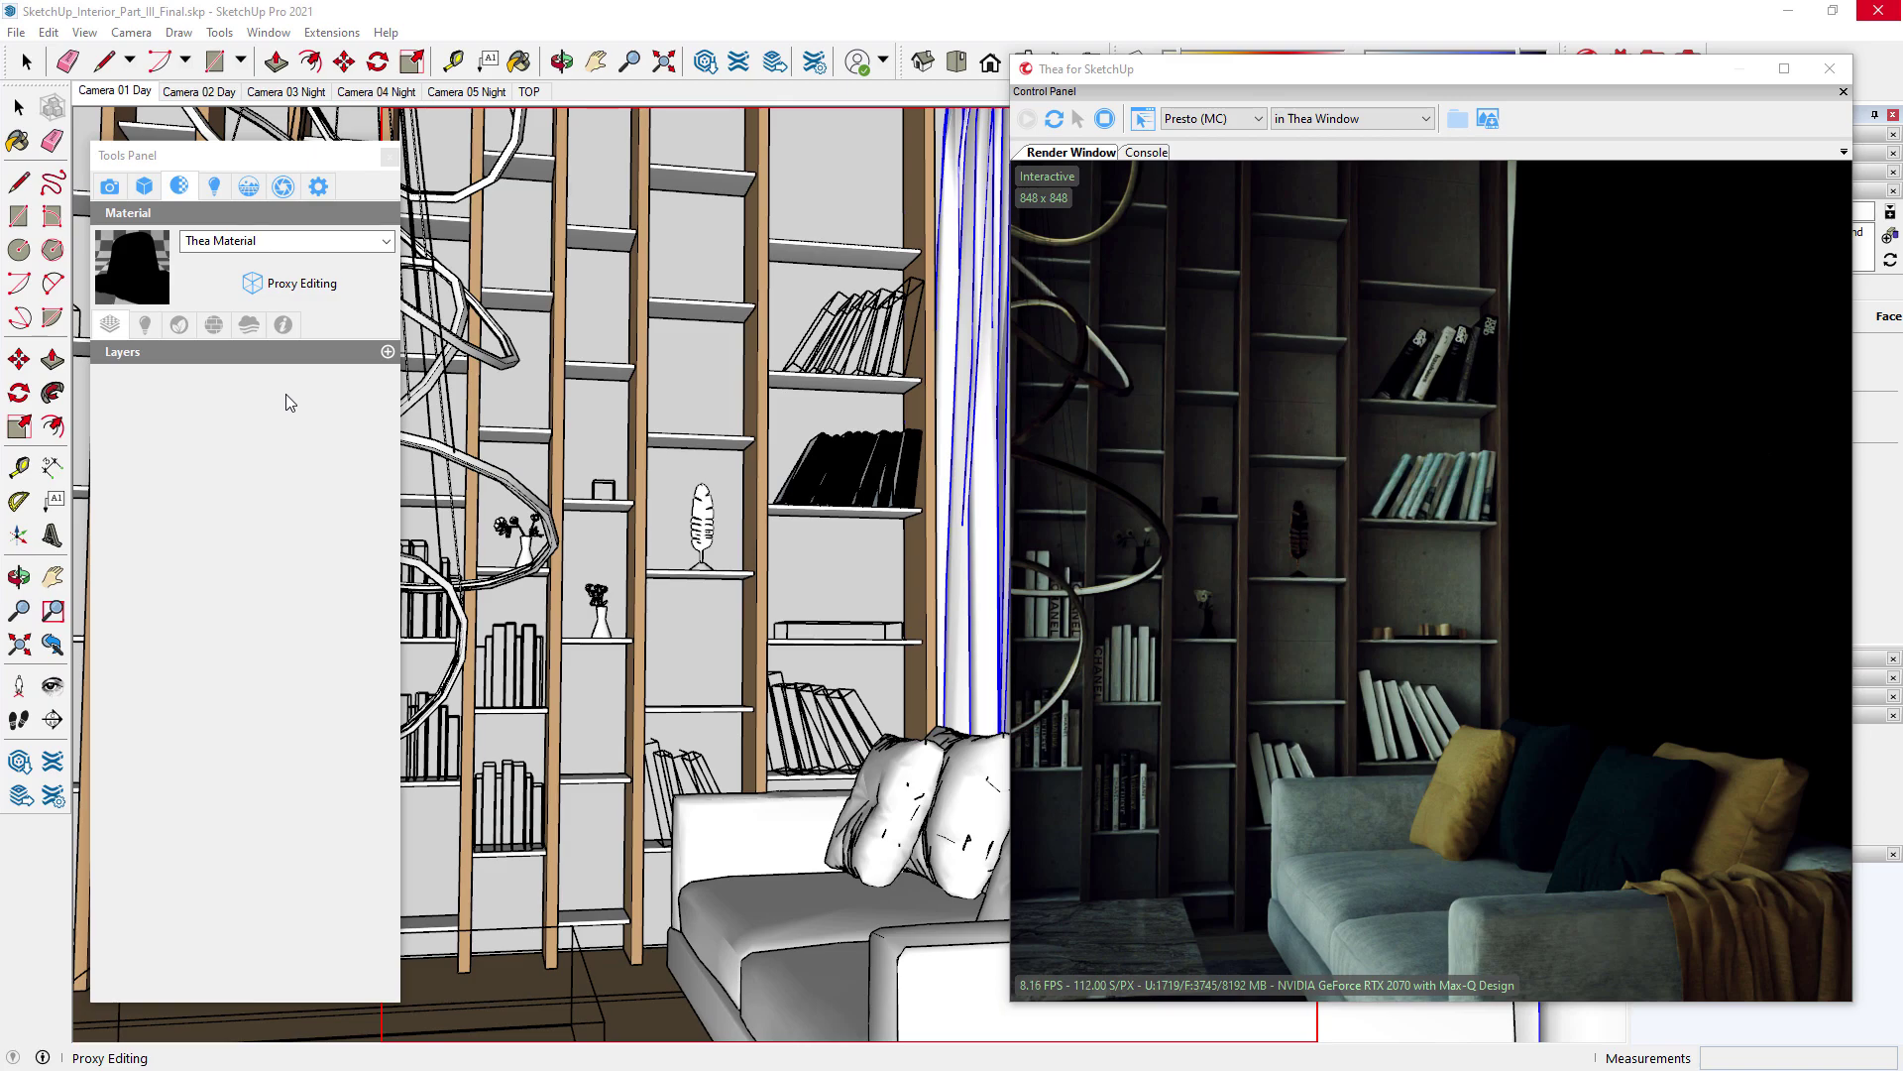
Add a Basic layer and load Fabric061_2K_Color as its Diffuse bitmap
left_click(388, 352)
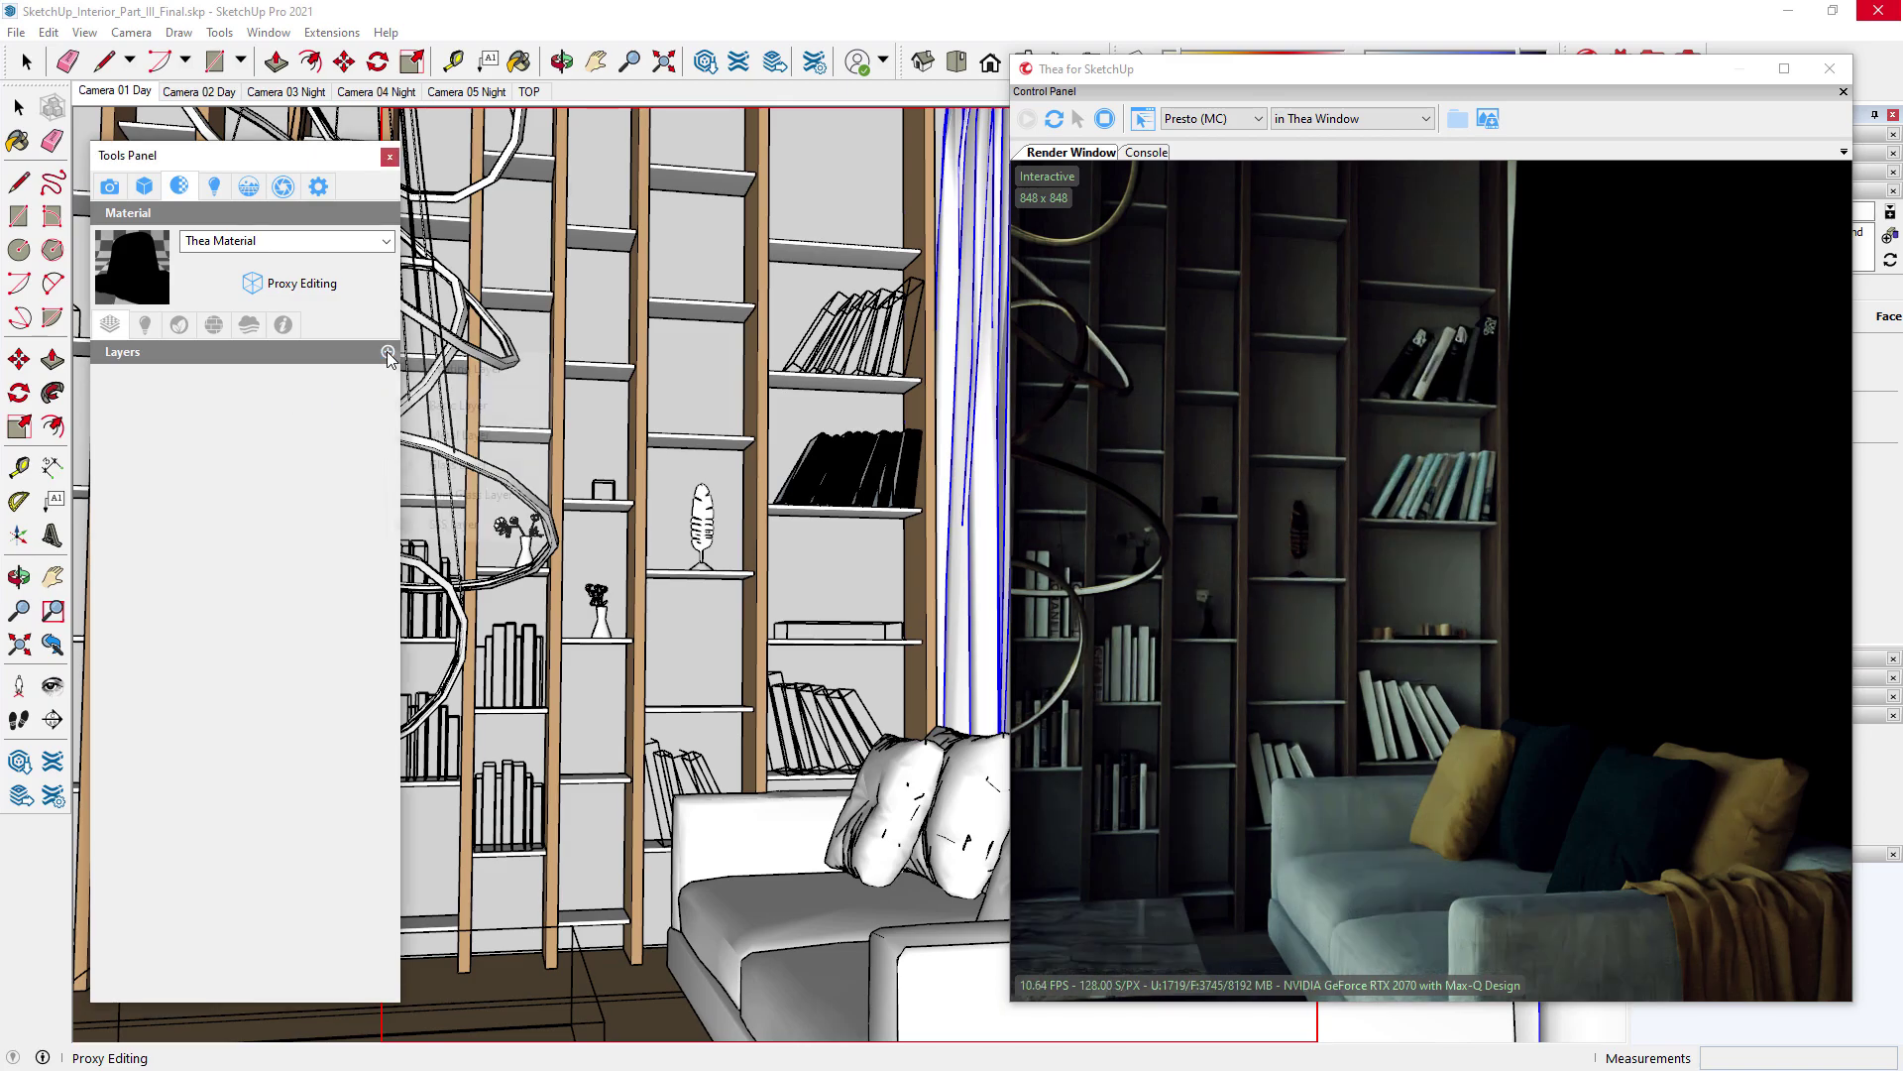
left_click(457, 404)
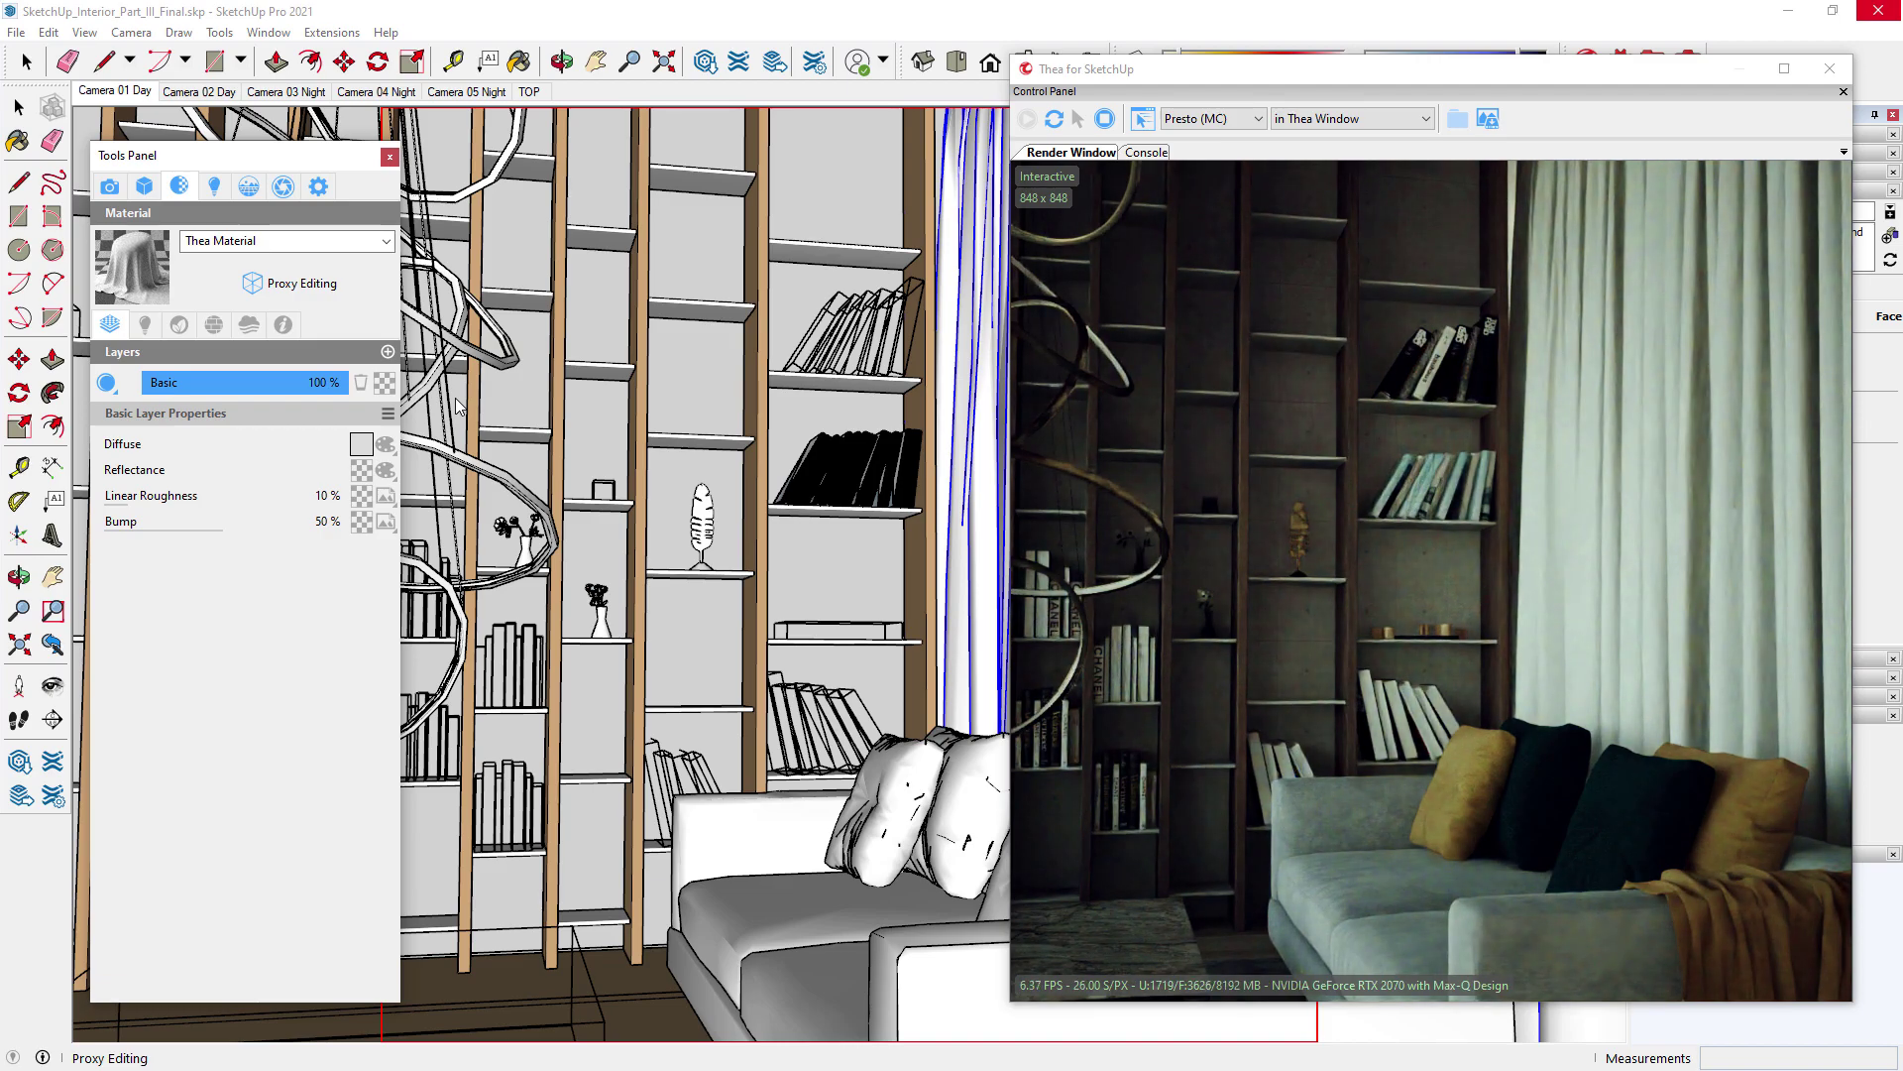
left_click(386, 445)
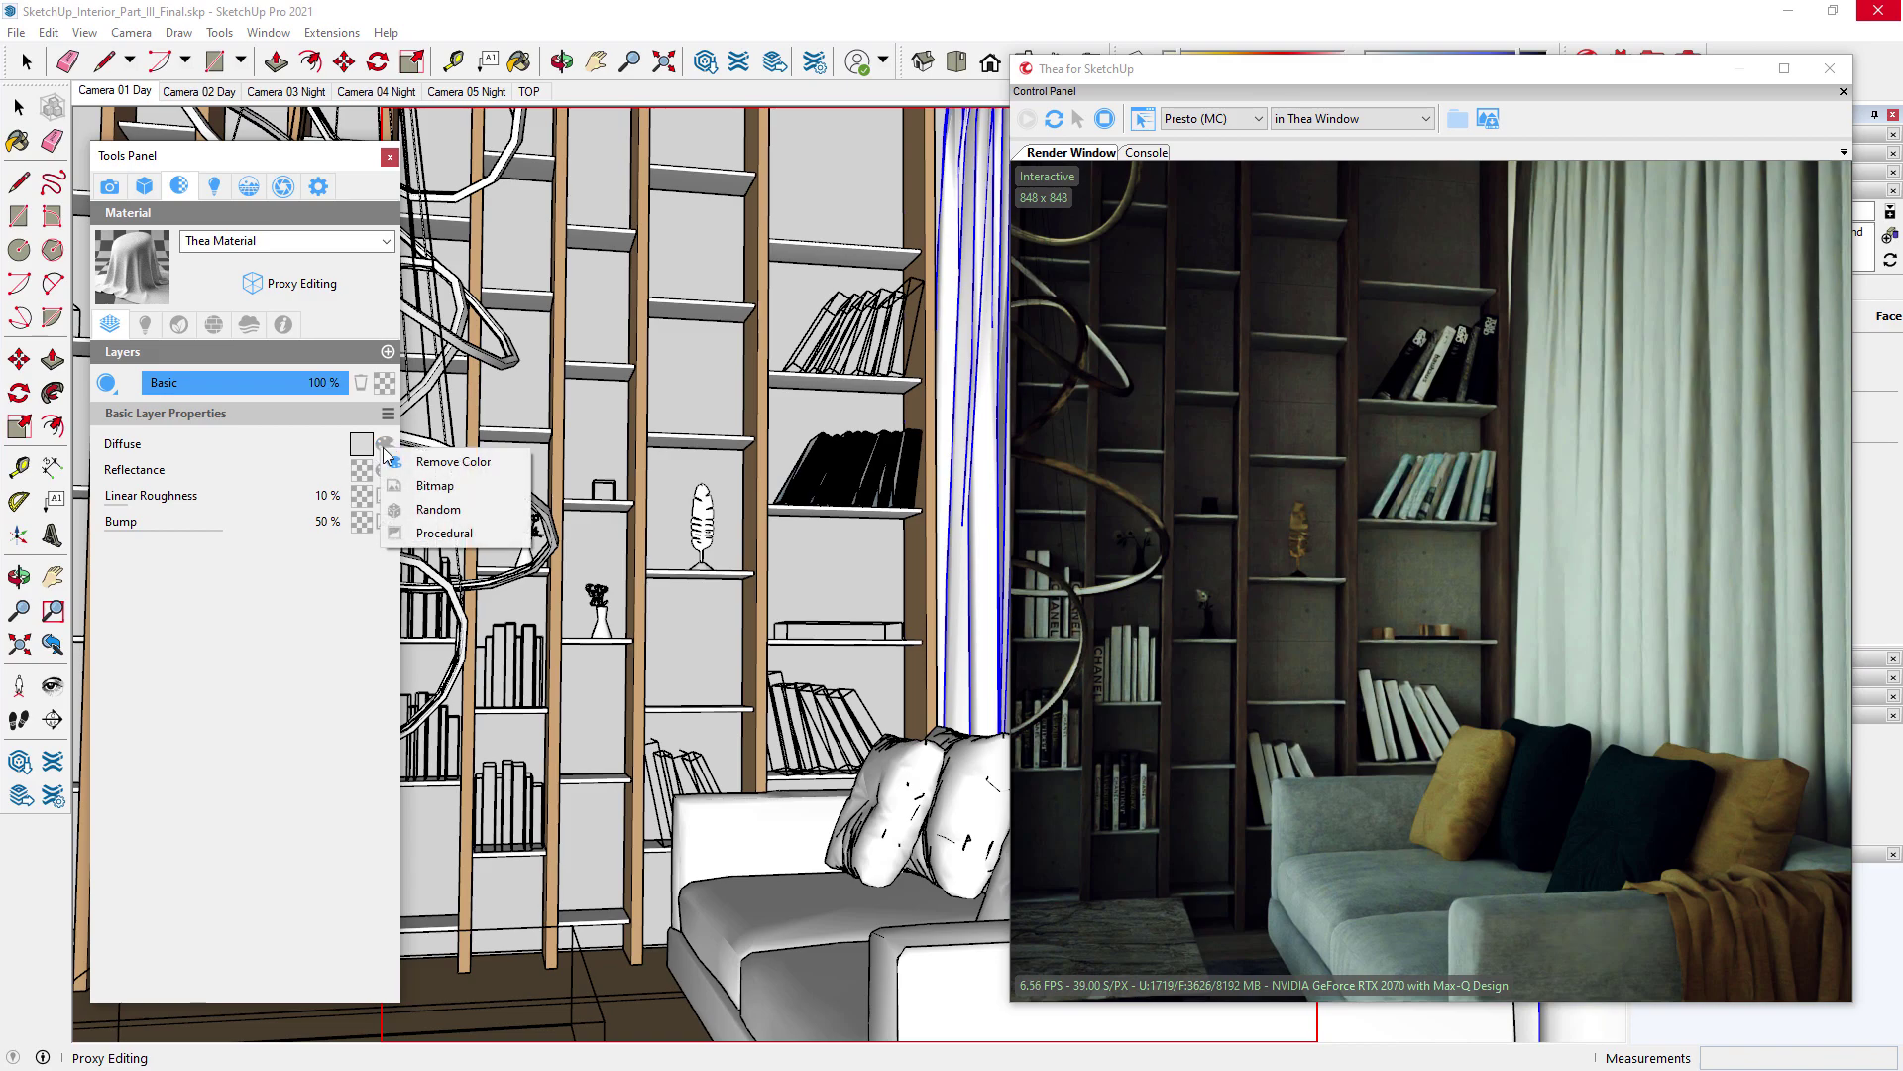
left_click(428, 487)
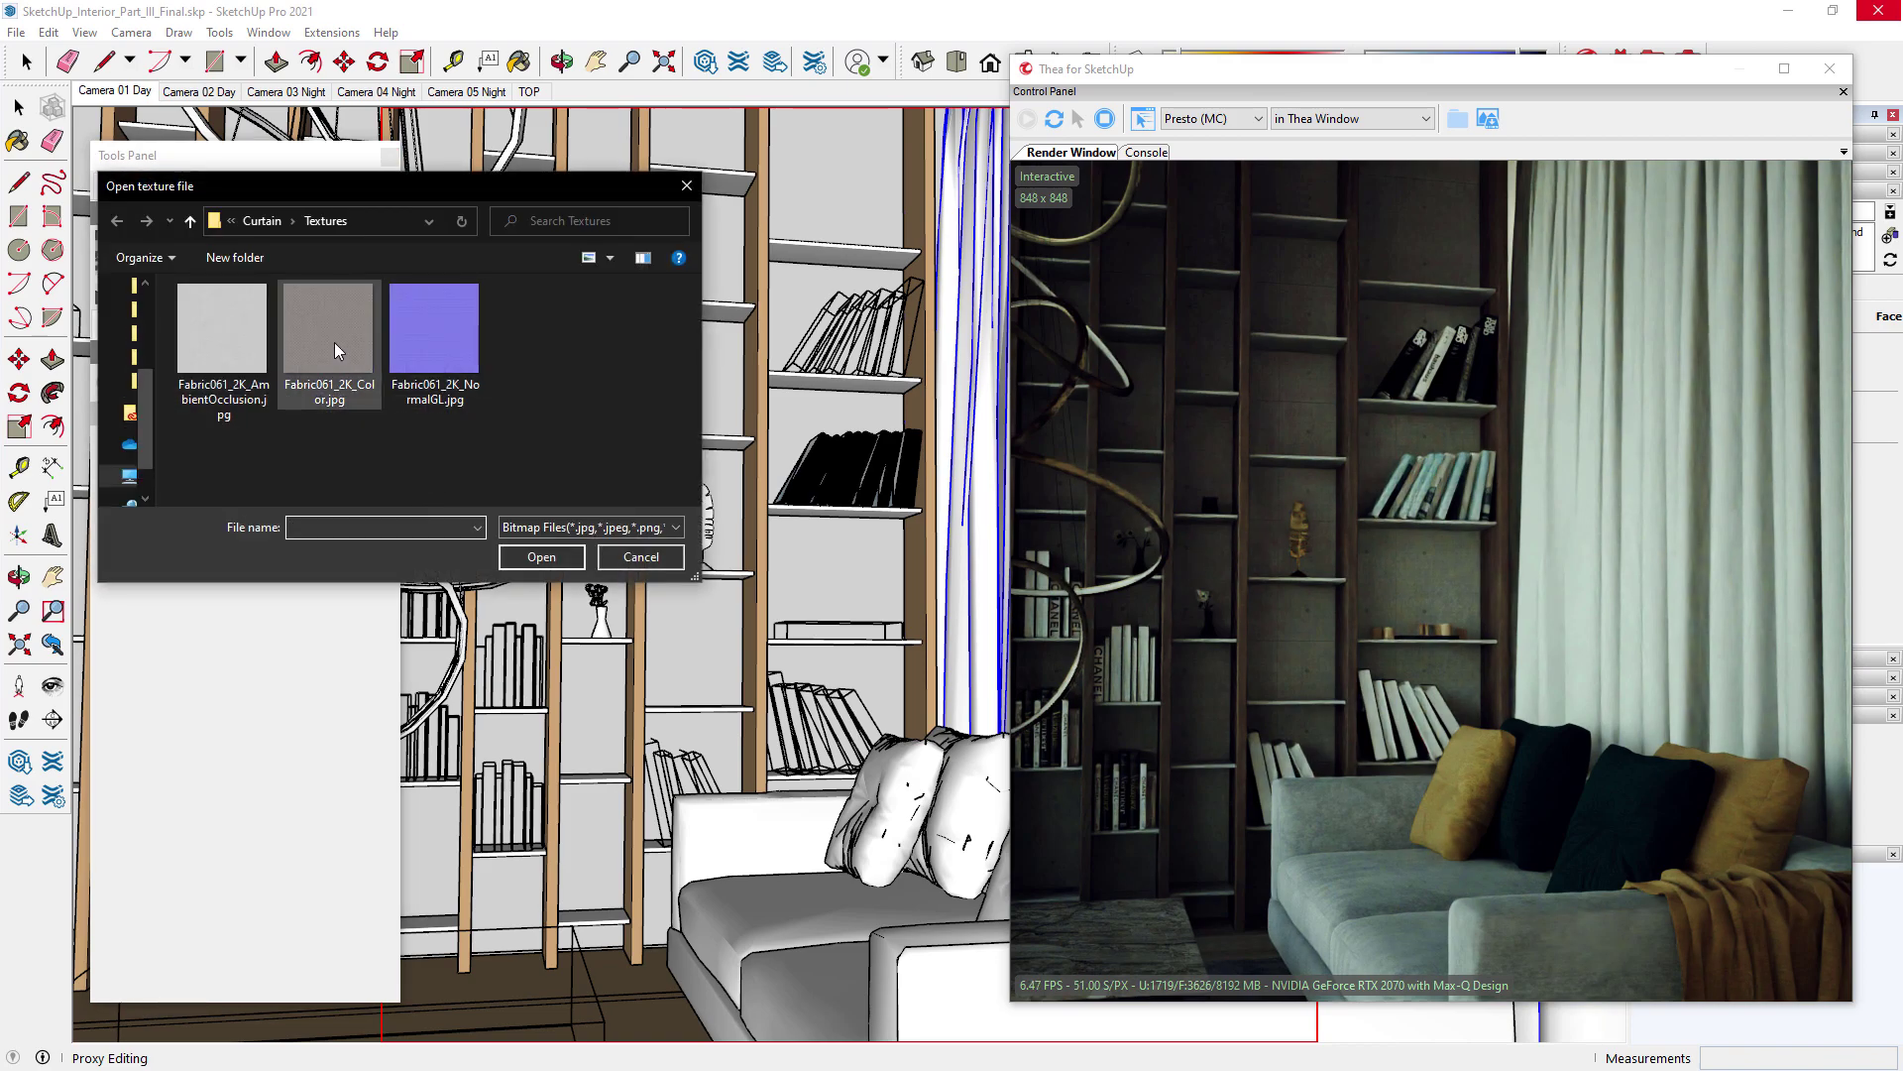
left_click(349, 358)
left_click(541, 556)
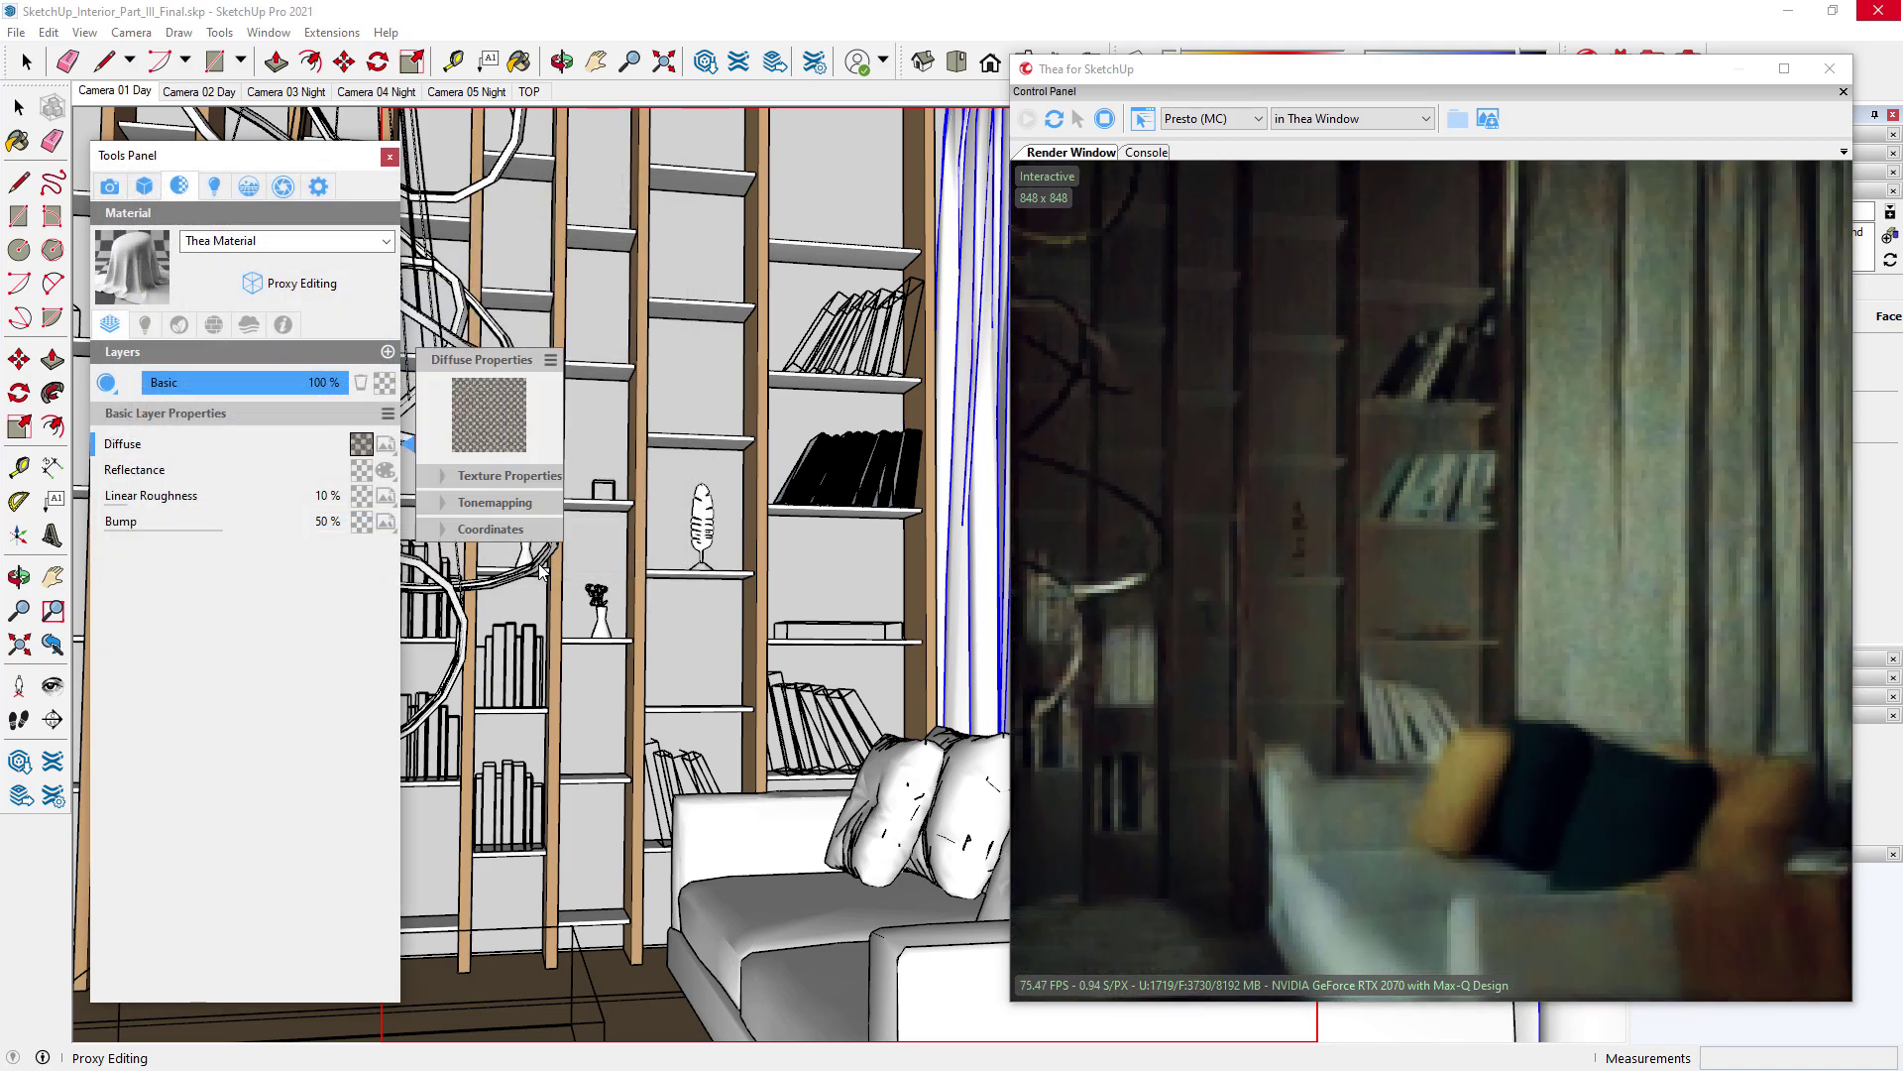
Load the fabric NormalGL image as Bump and set it to Normal Map (OpenGL)
left_click(386, 521)
left_click(429, 563)
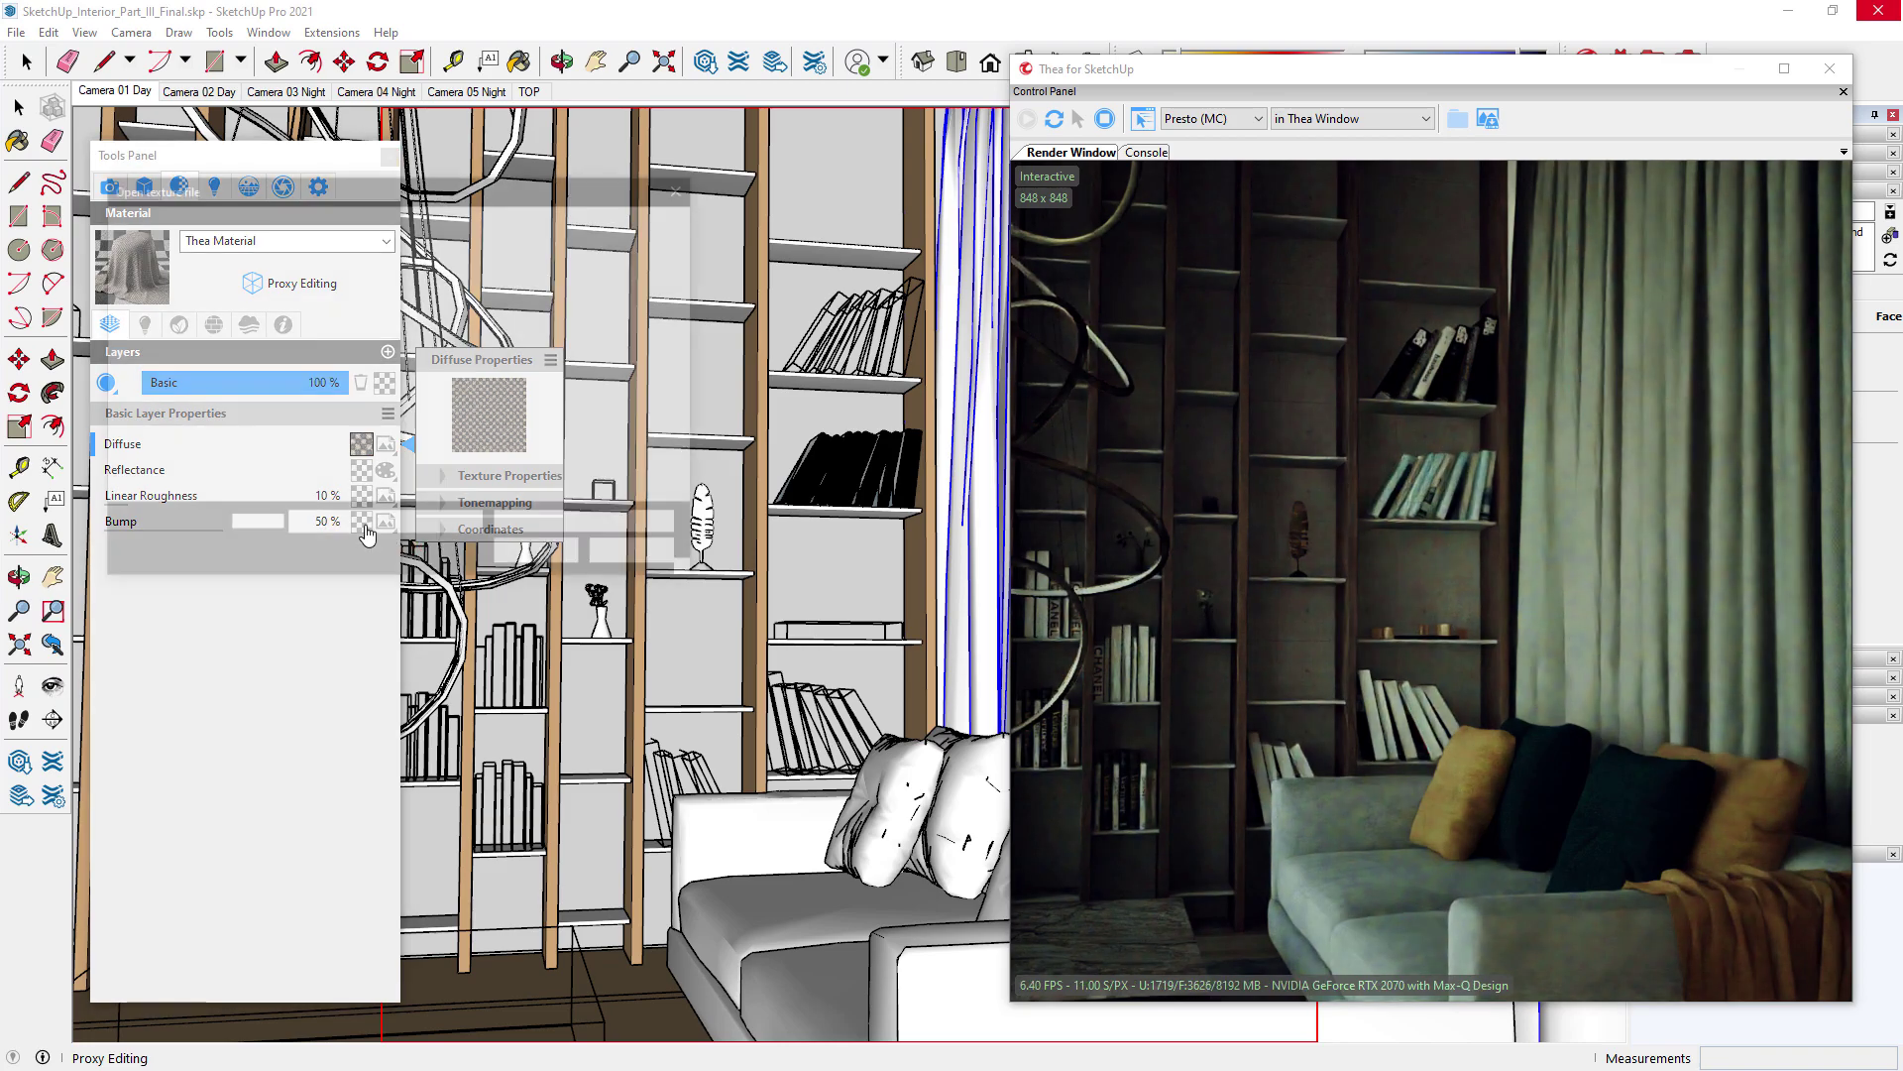
left_click(435, 358)
left_click(534, 558)
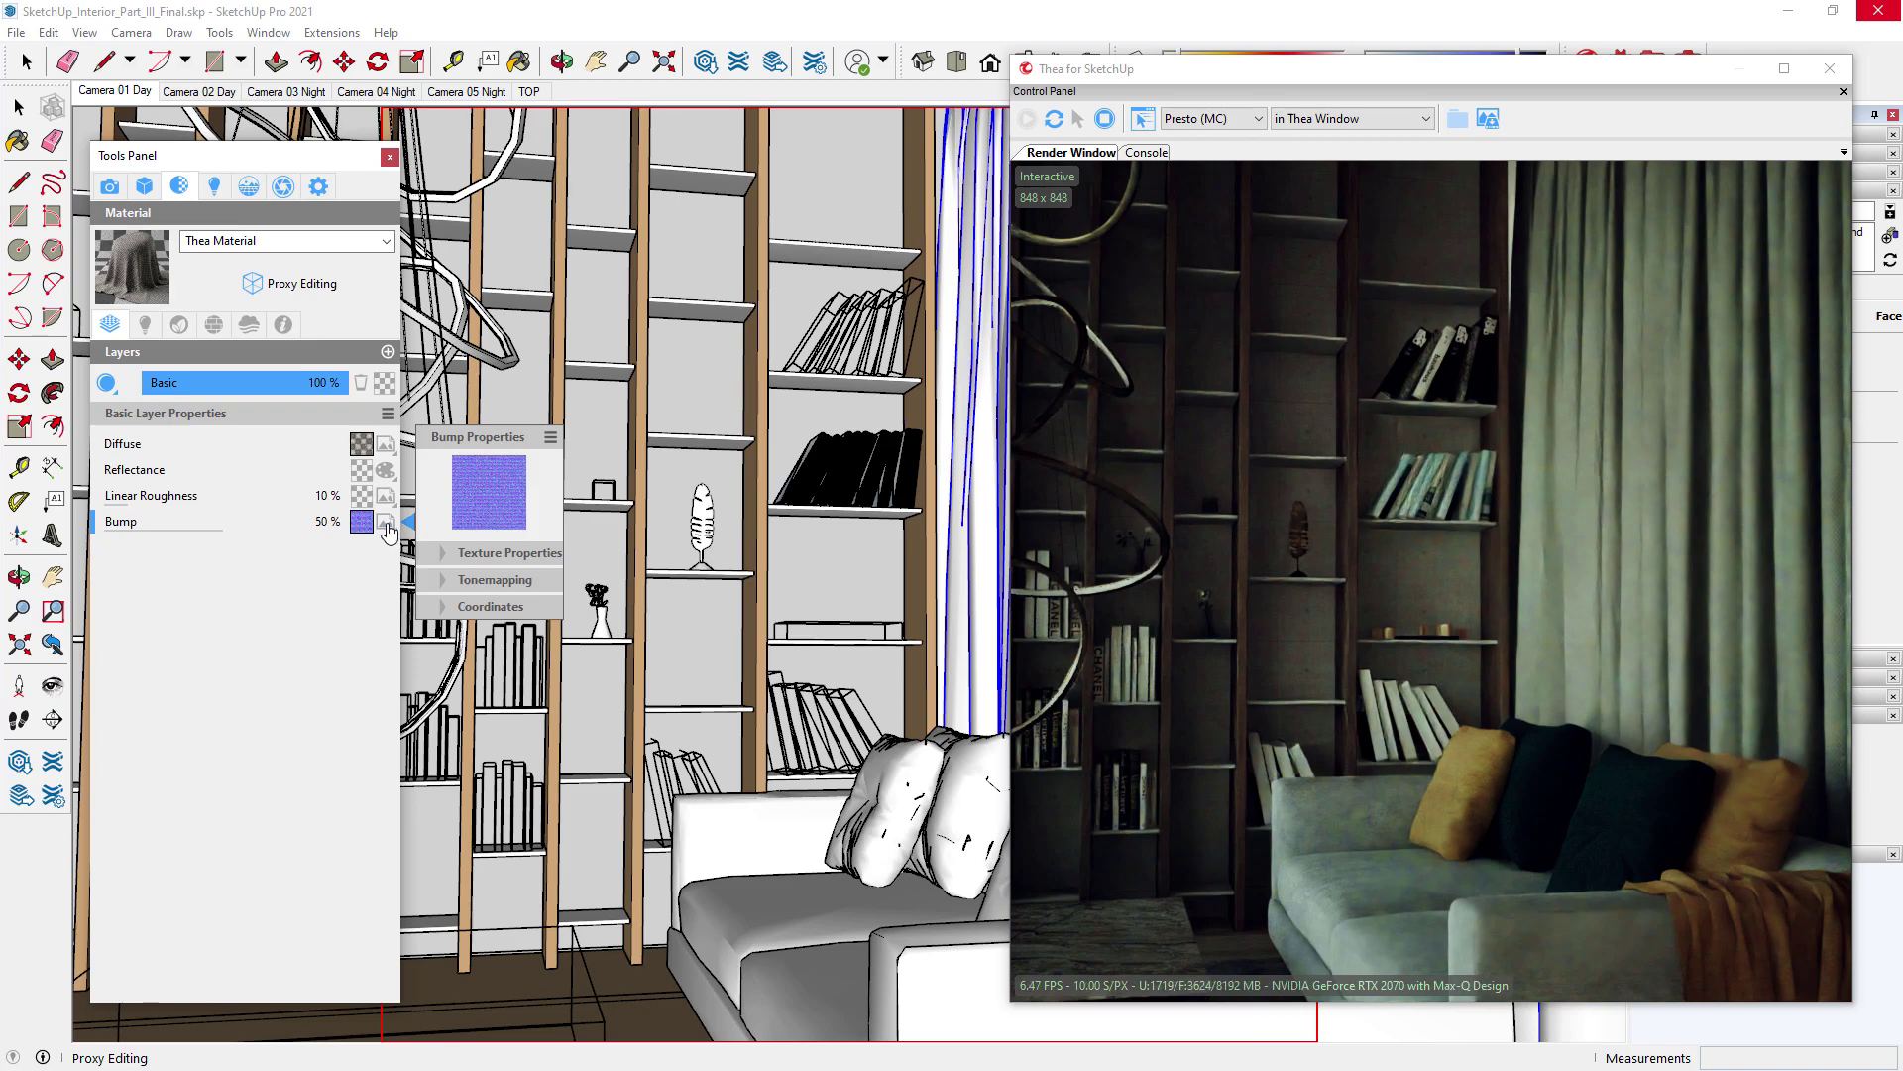
right_click(386, 525)
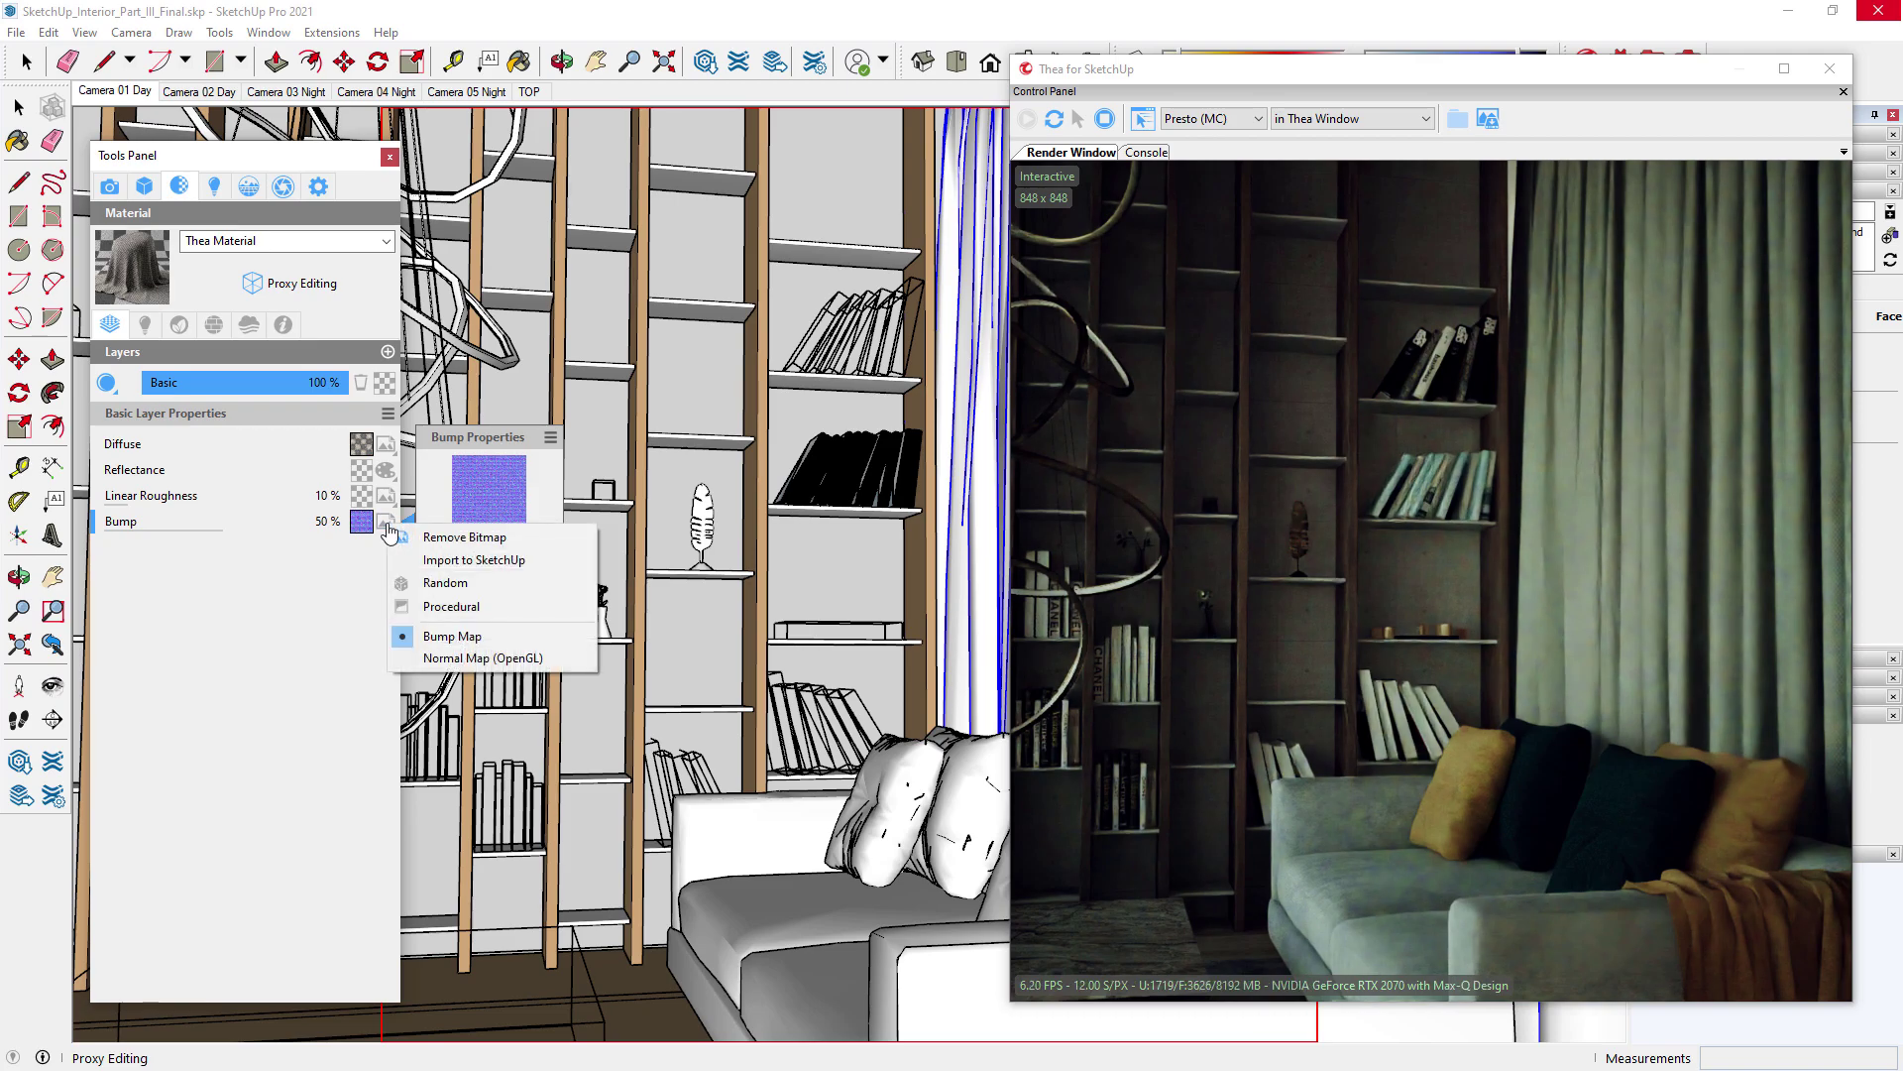
left_click(535, 659)
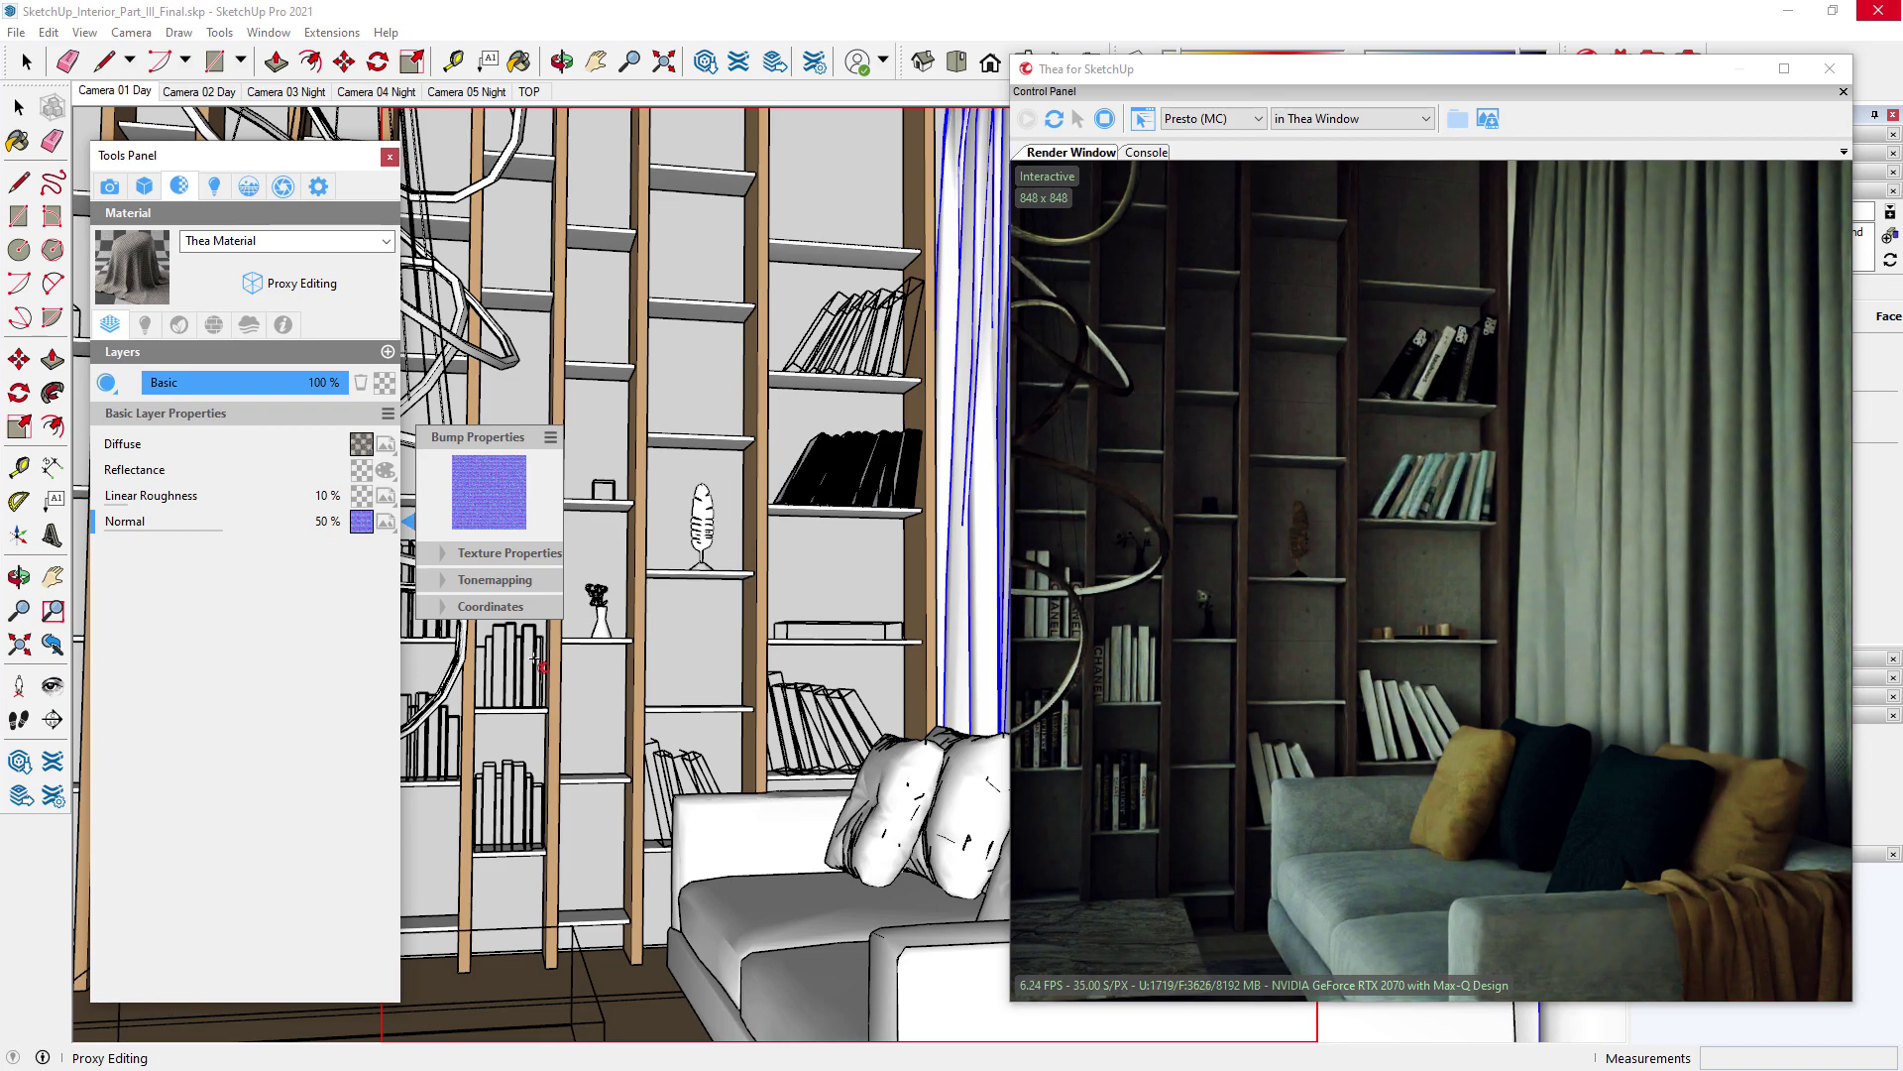
Mix a Fresnel Ramp procedural into the diffuse and weight it at 35%
left_click(306, 447)
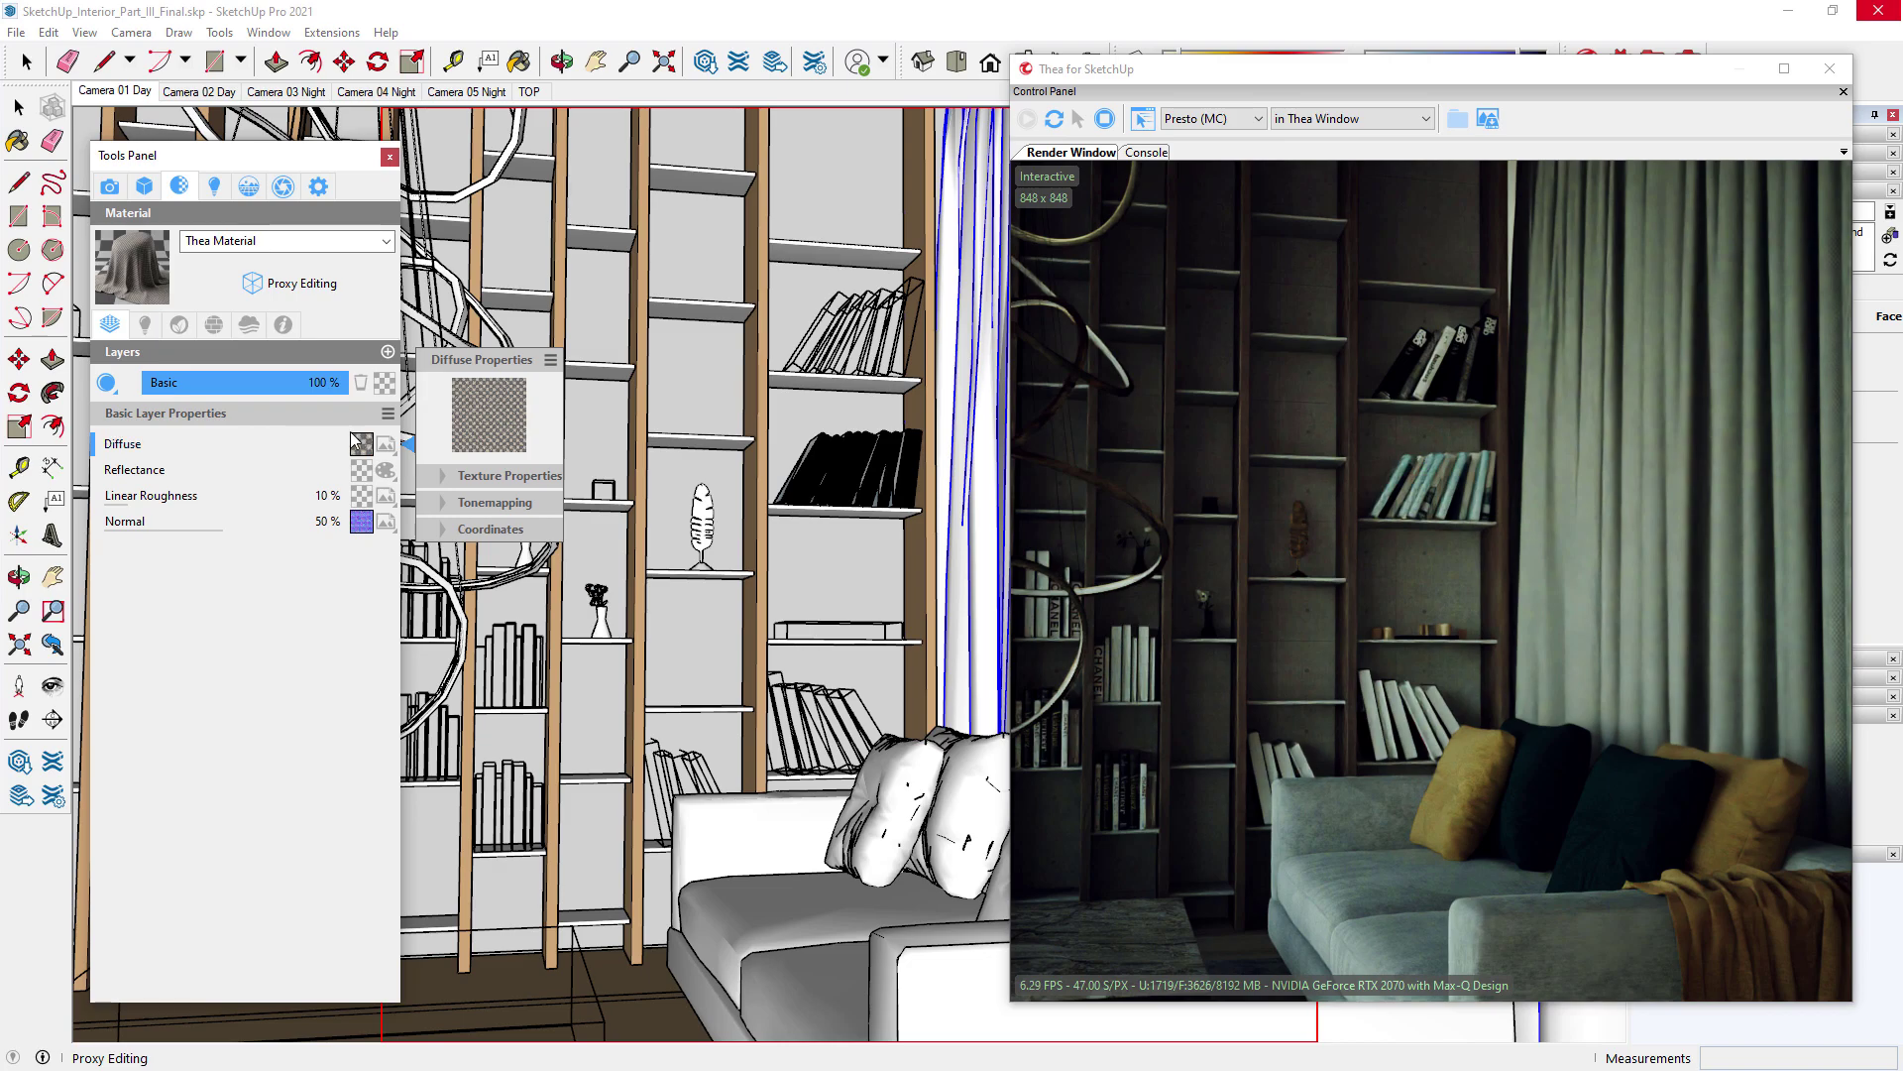
left_click(550, 360)
mouse_move(613, 377)
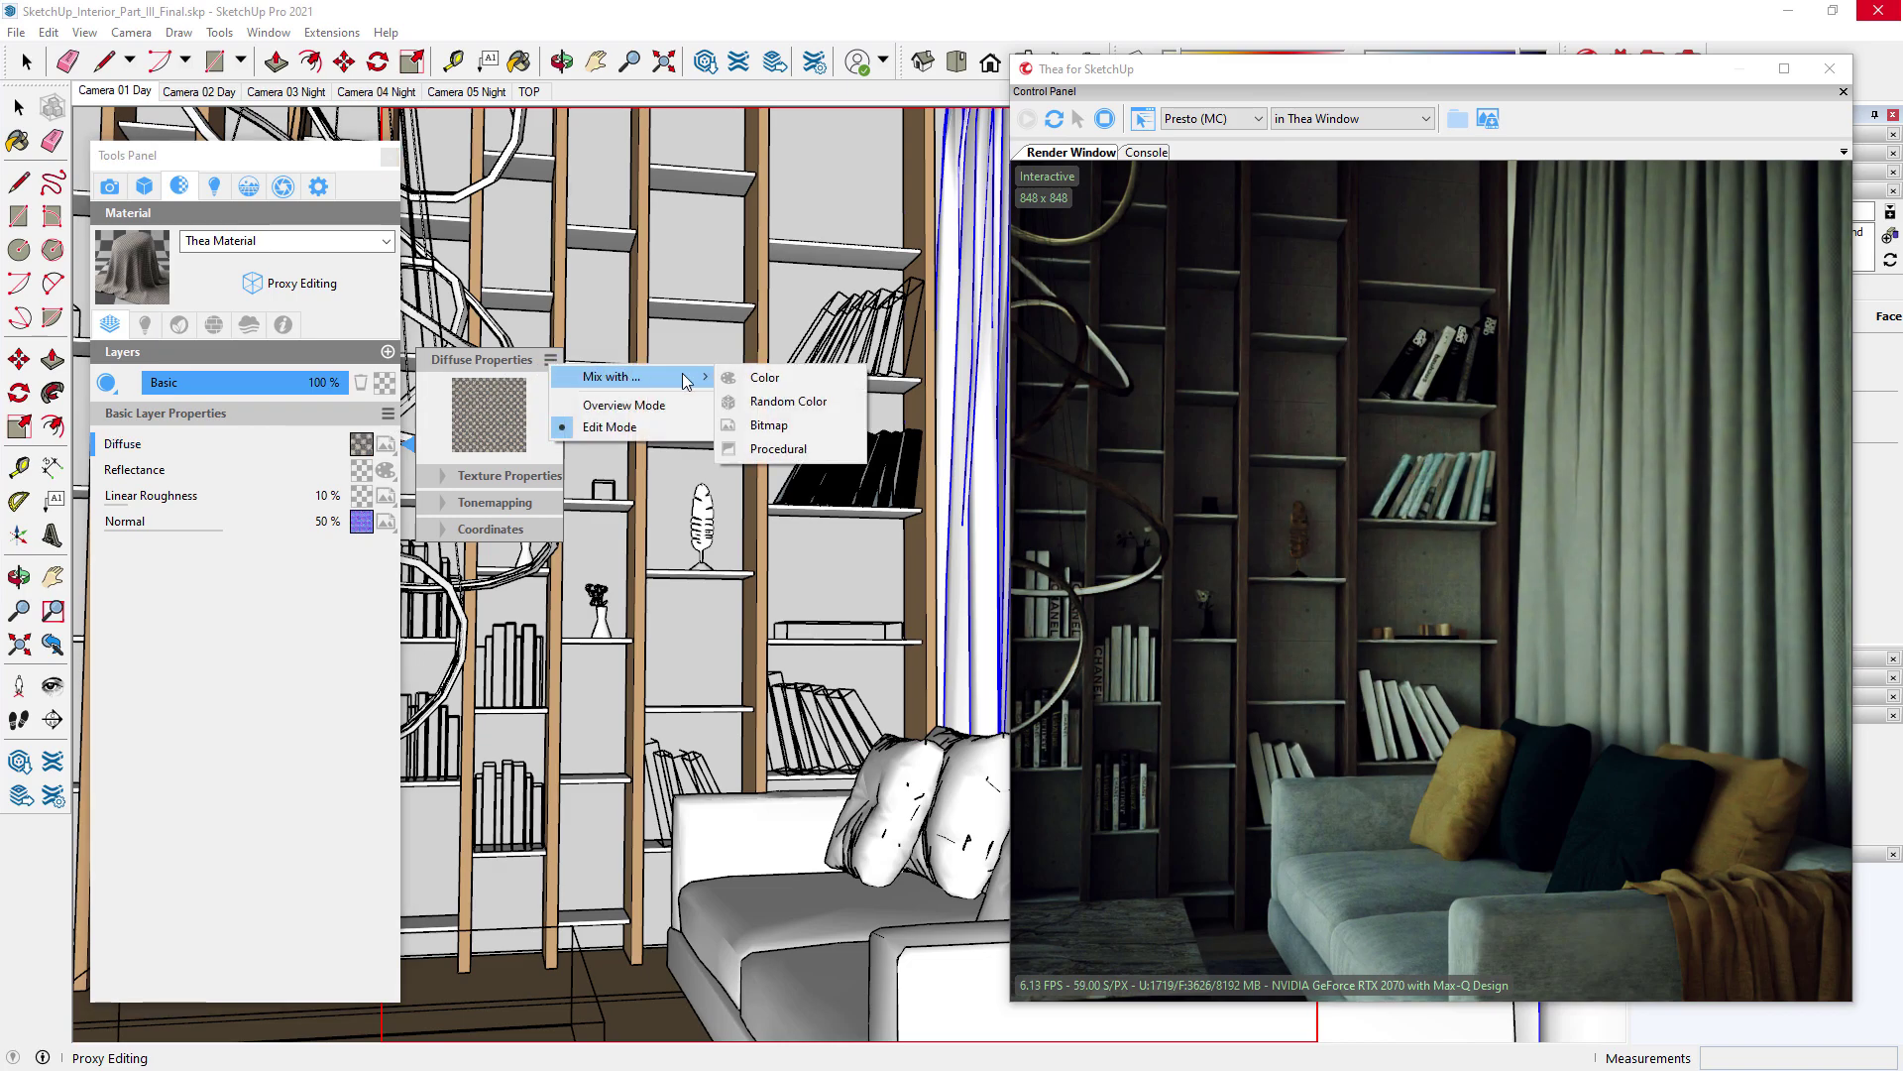
left_click(803, 449)
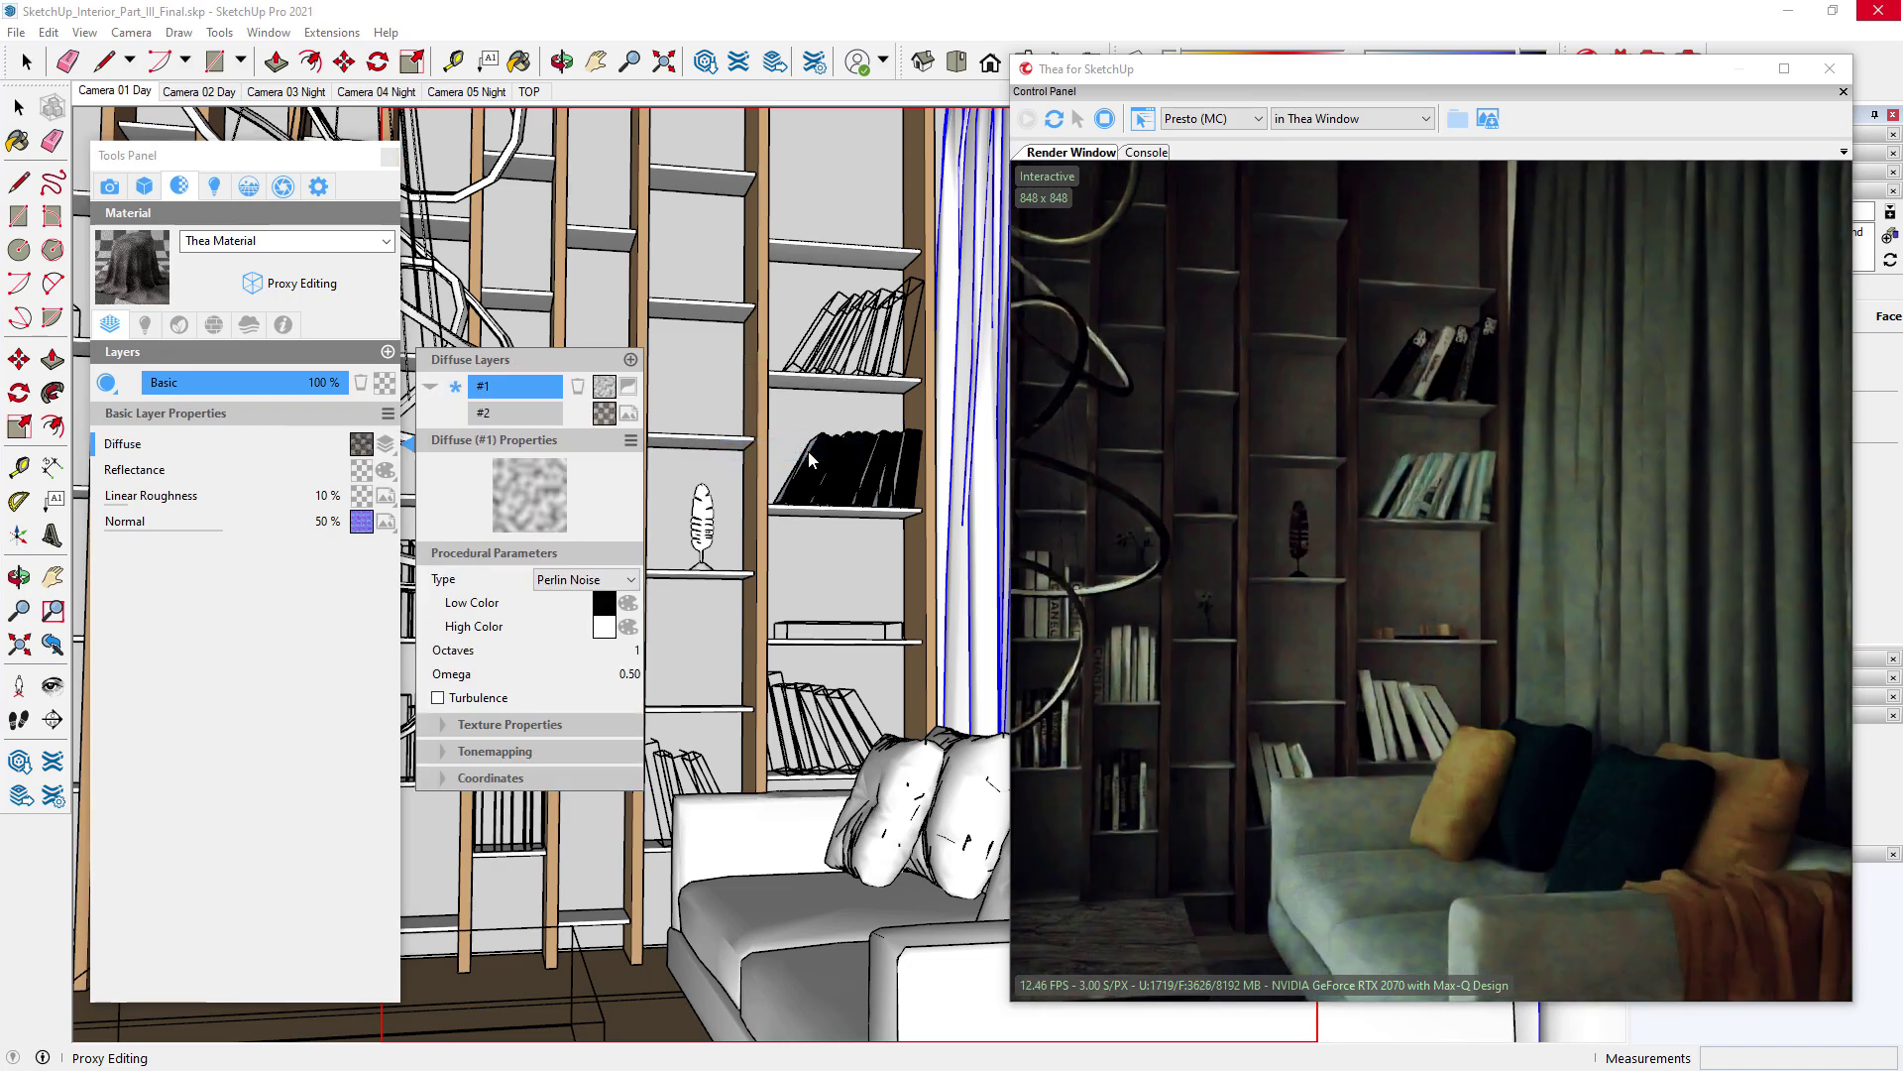
left_click(588, 579)
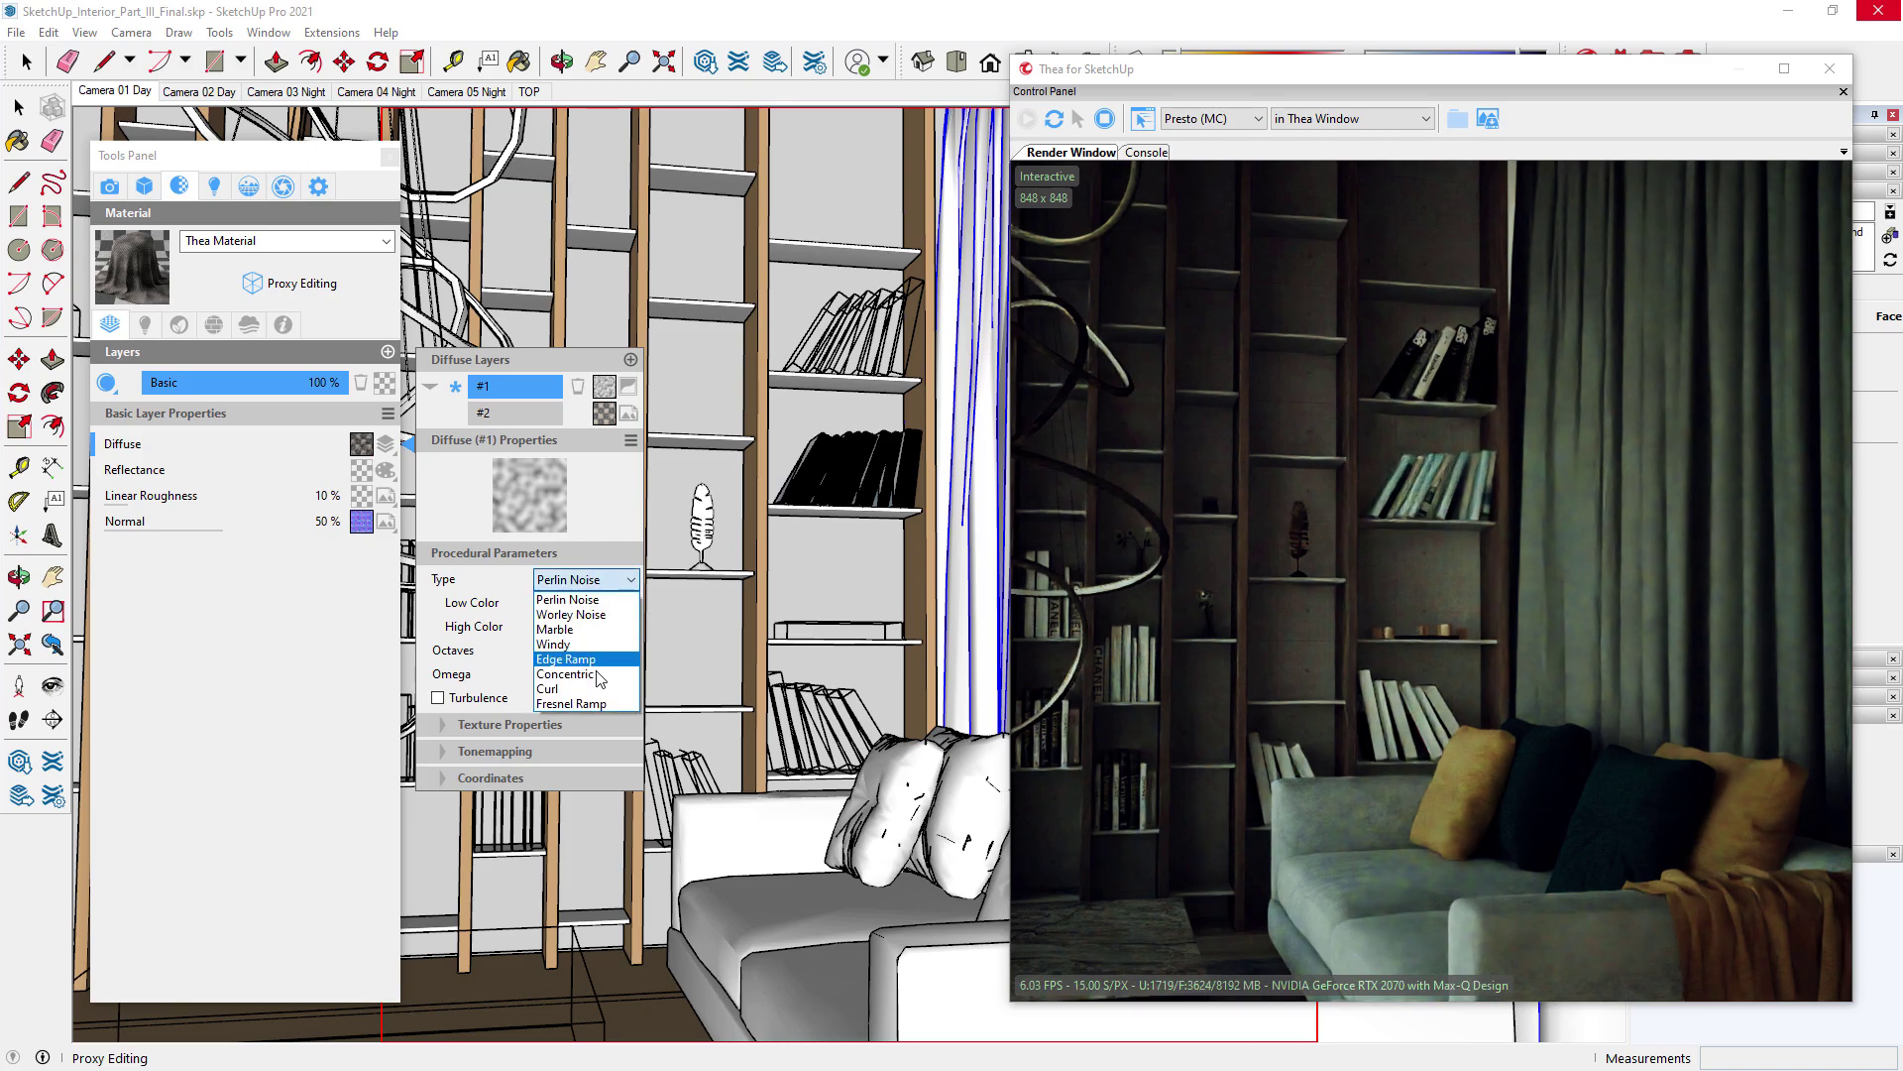
left_click(592, 703)
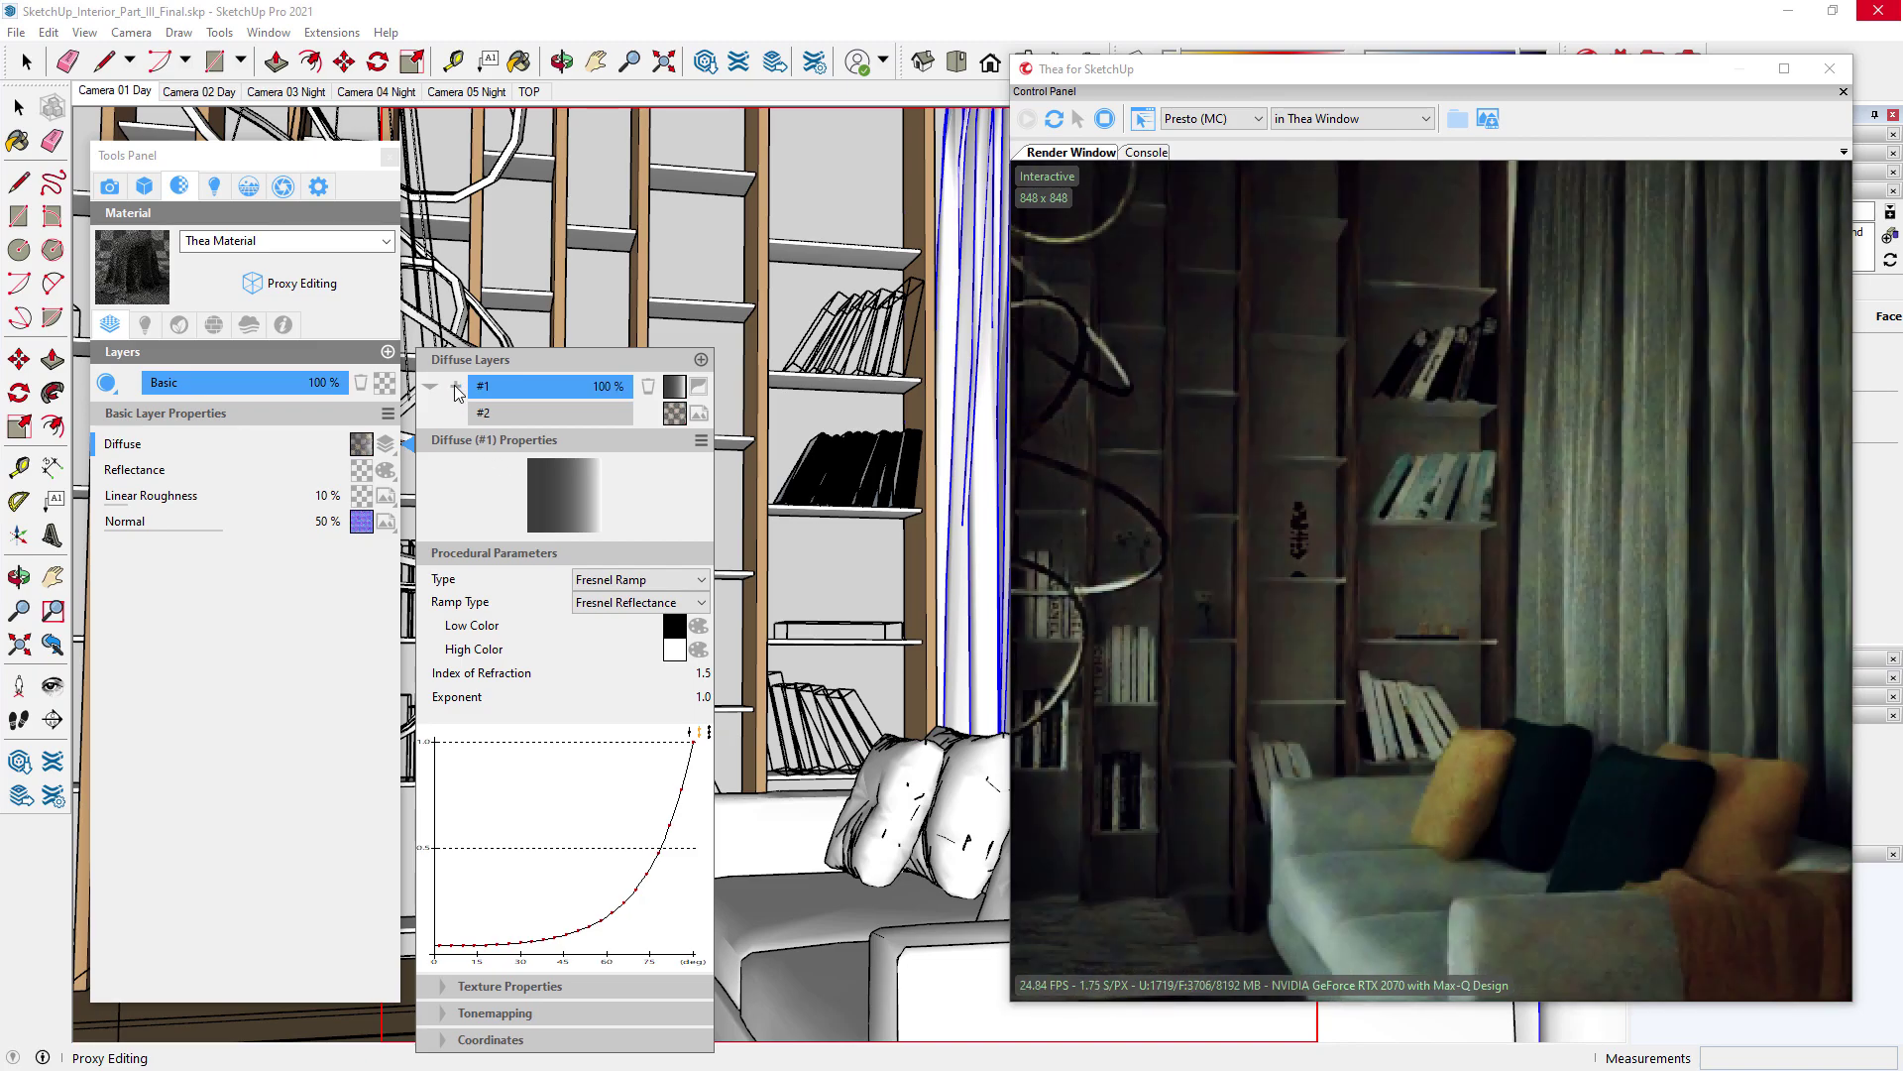
left_click_drag(622, 388, 528, 397)
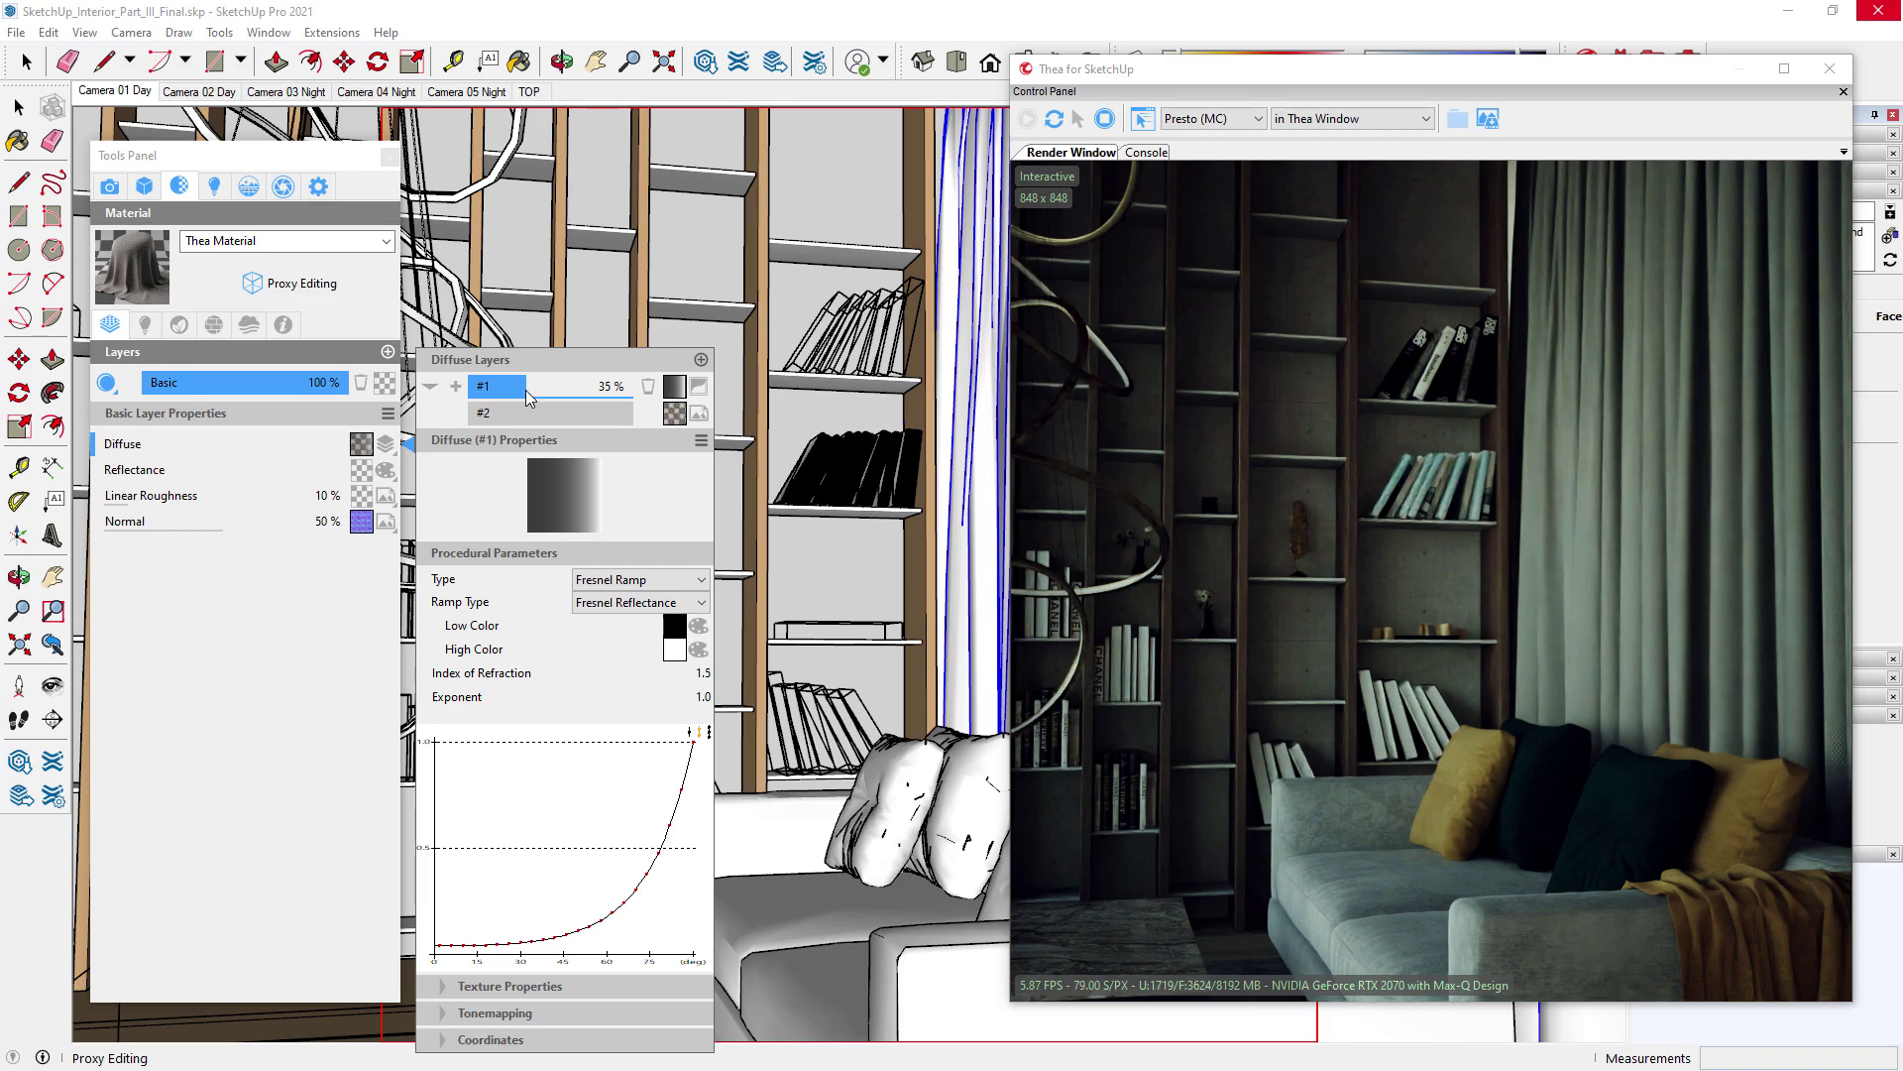
Enable Translucent on the Basic layer and paste the layer #2 fabric texture into it
left_click(389, 414)
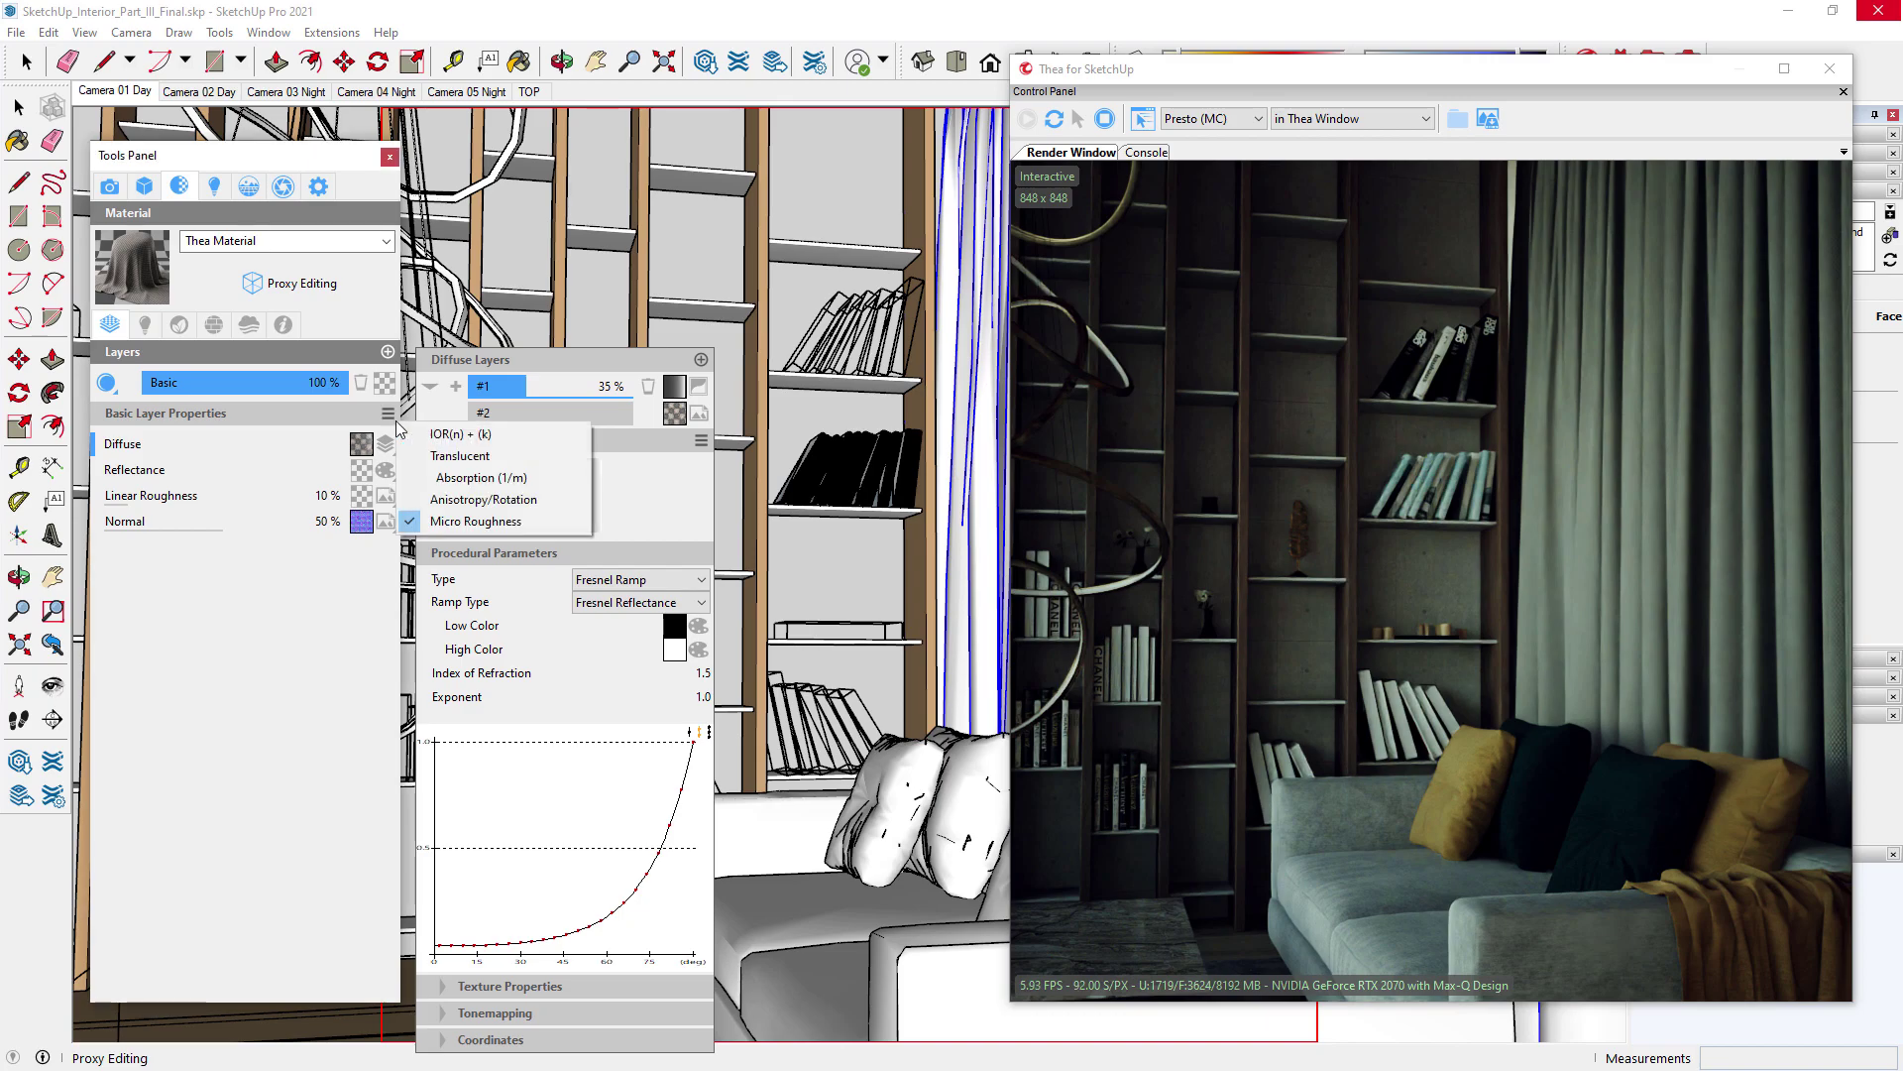
left_click(502, 454)
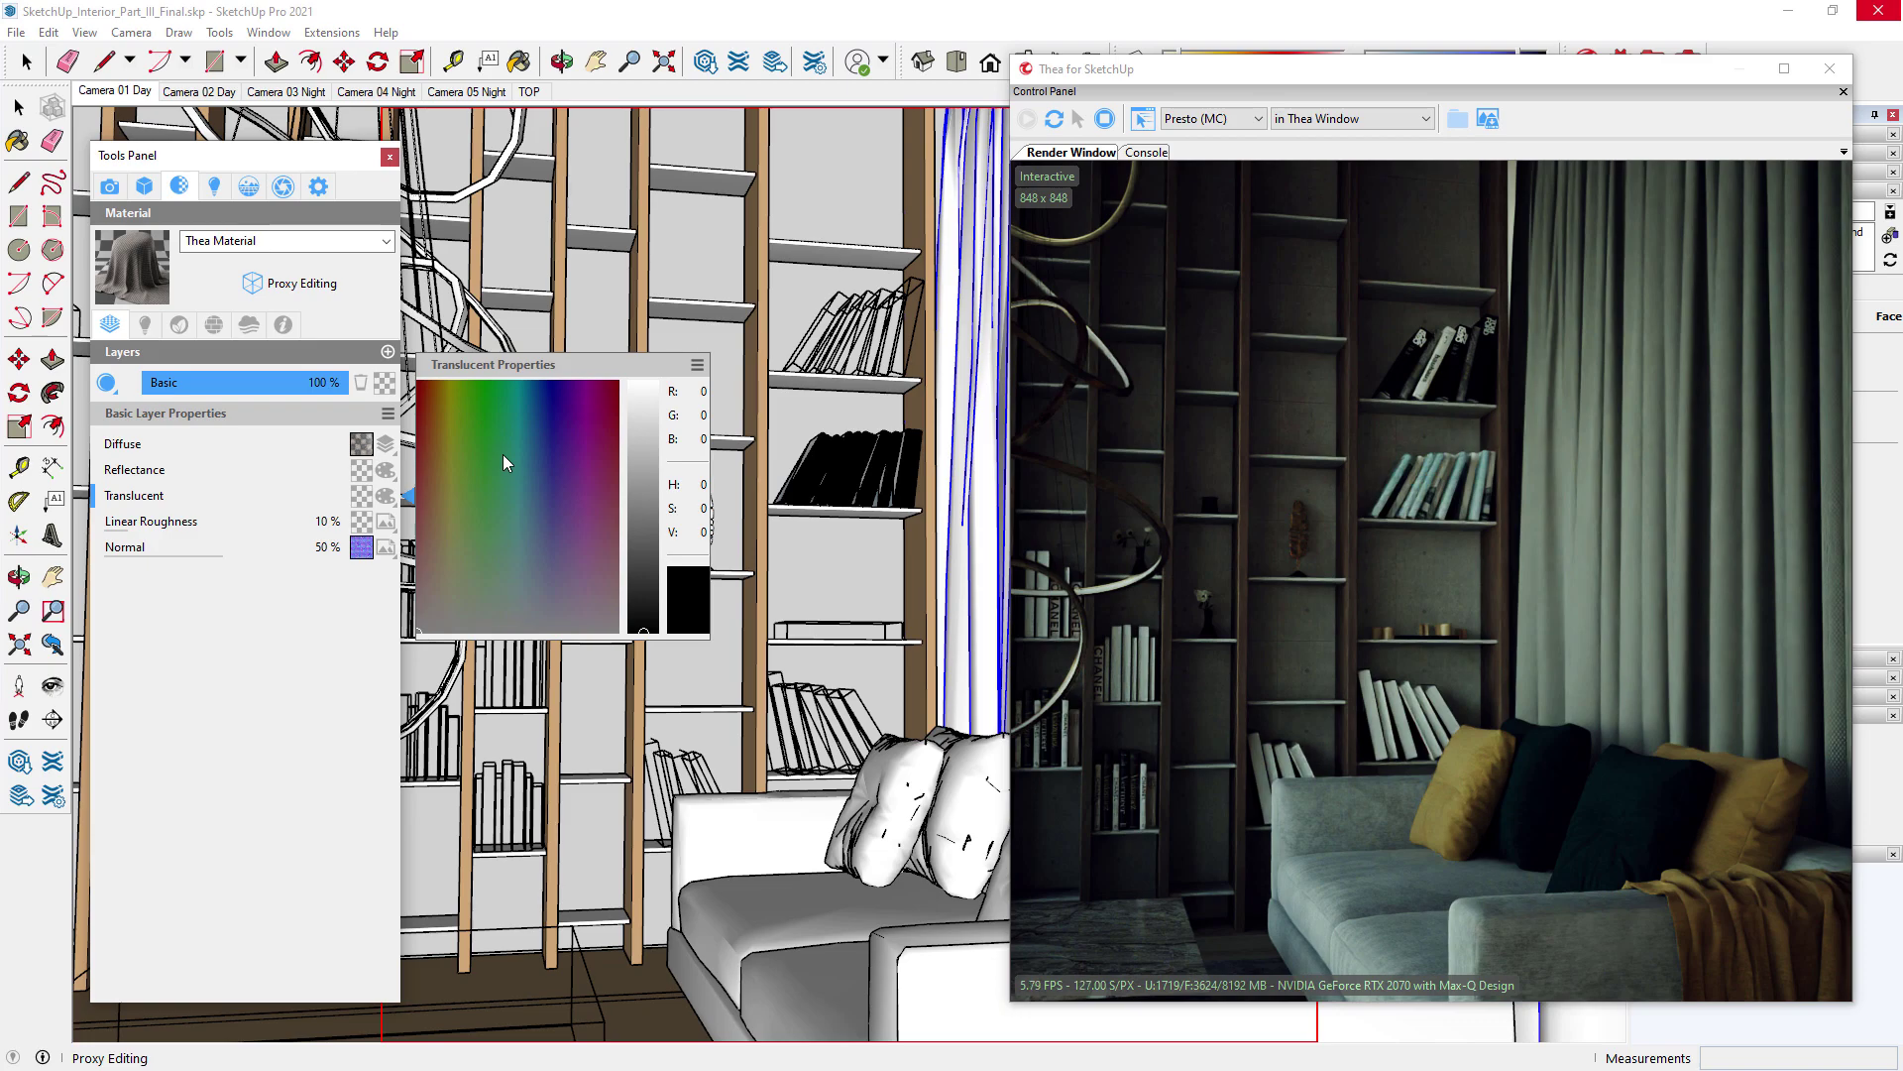
left_click(306, 445)
right_click(603, 420)
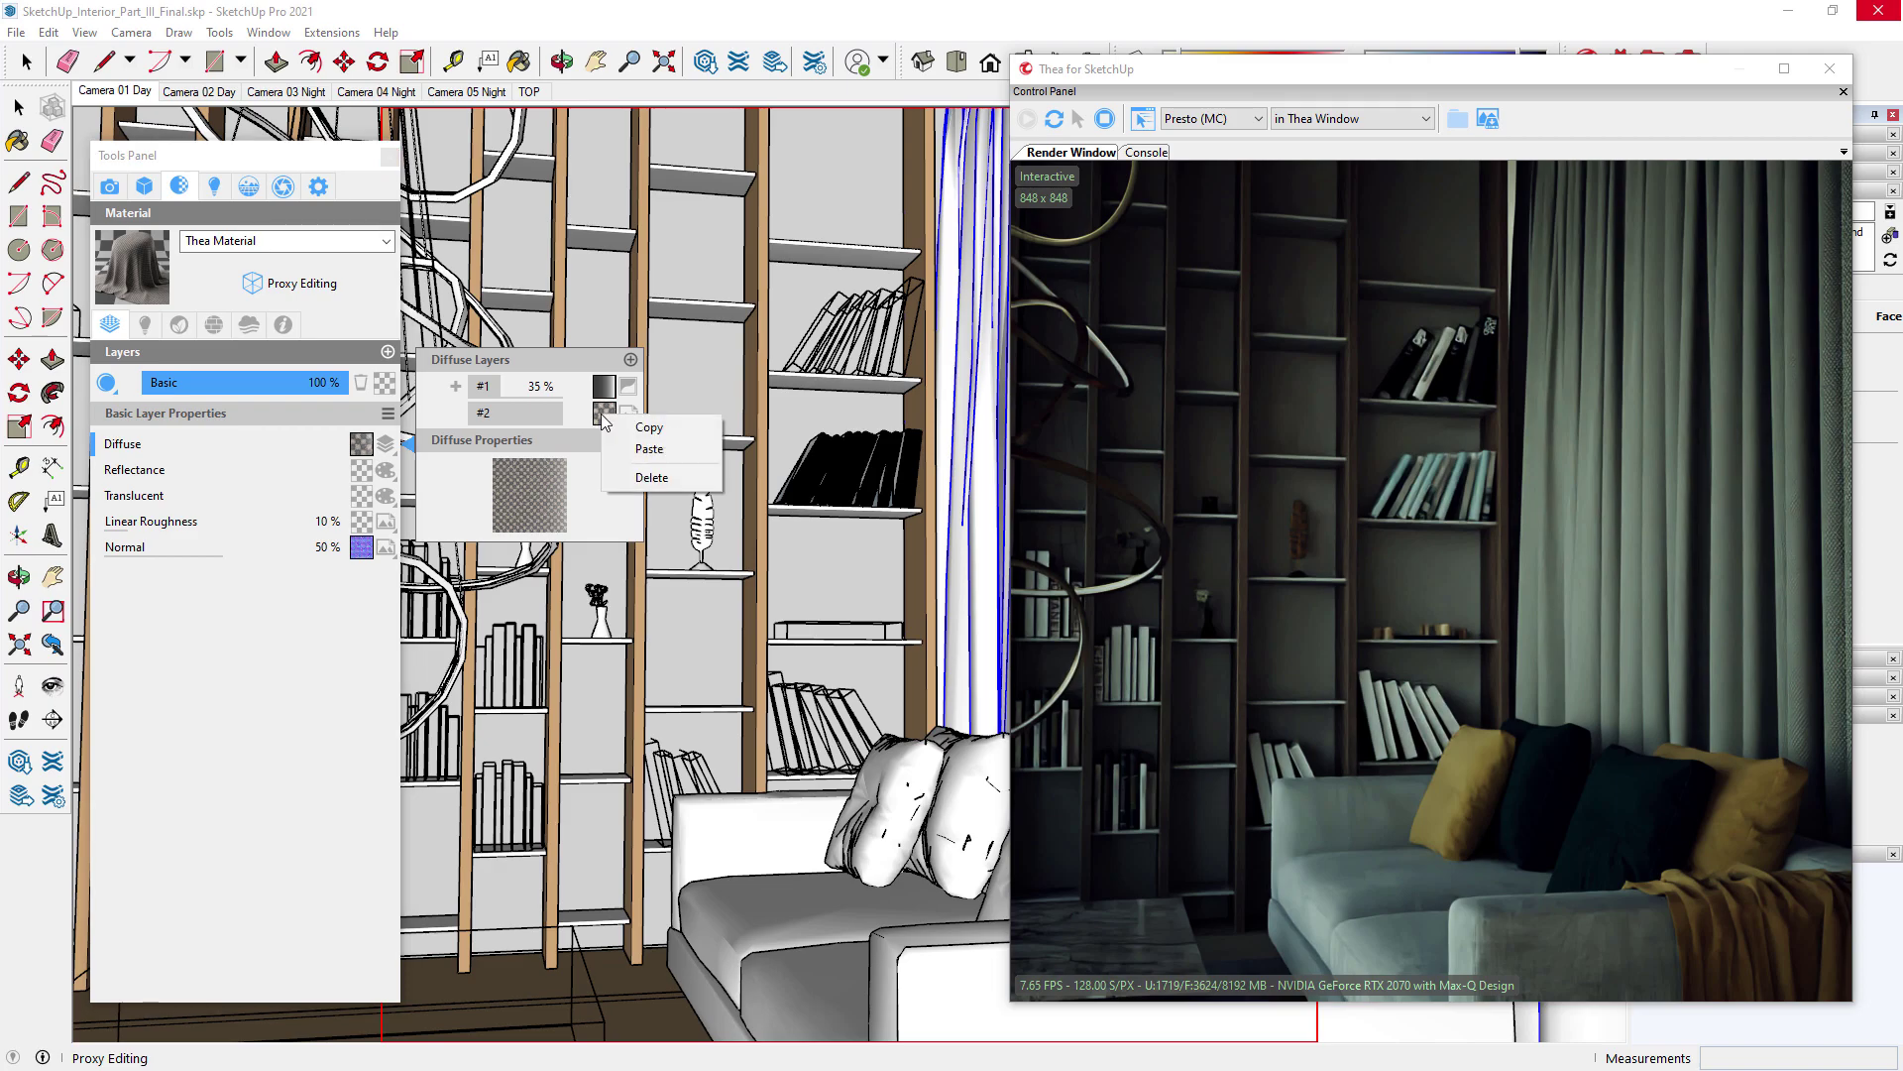
left_click(643, 426)
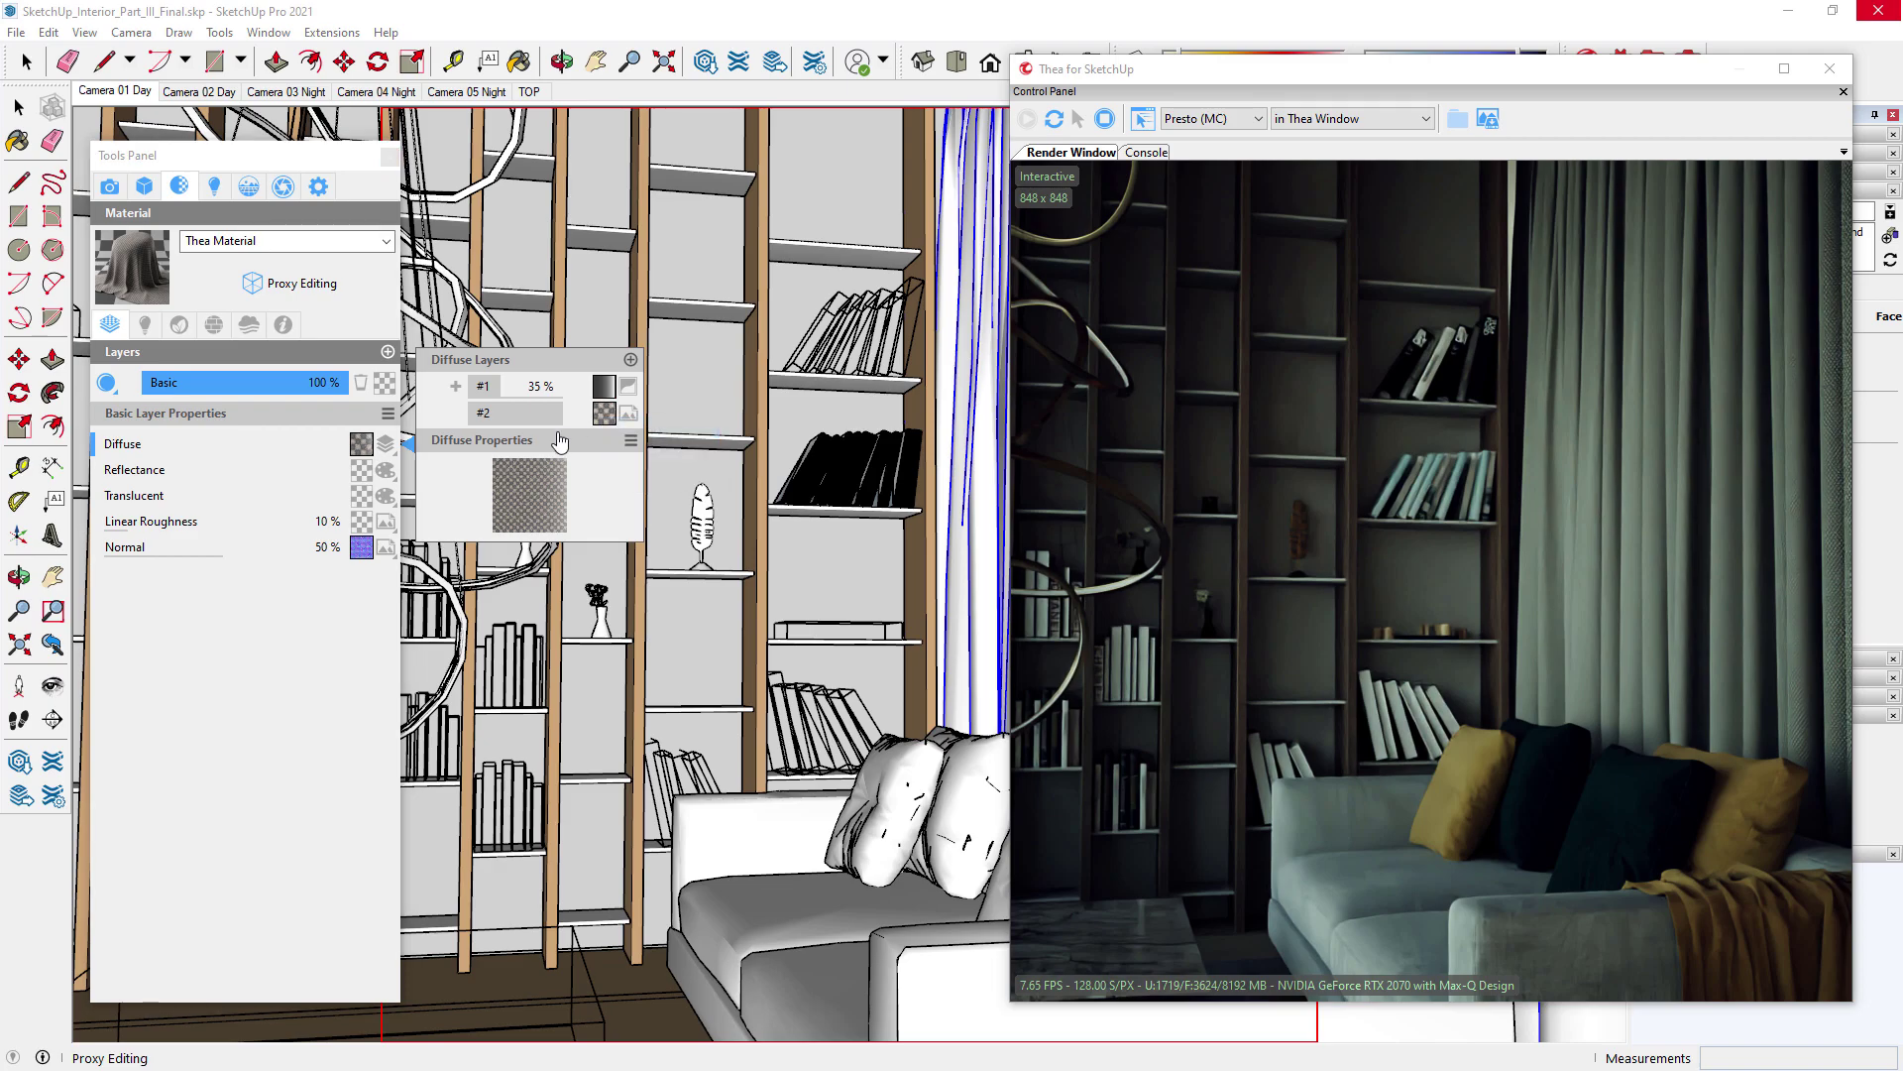
right_click(361, 499)
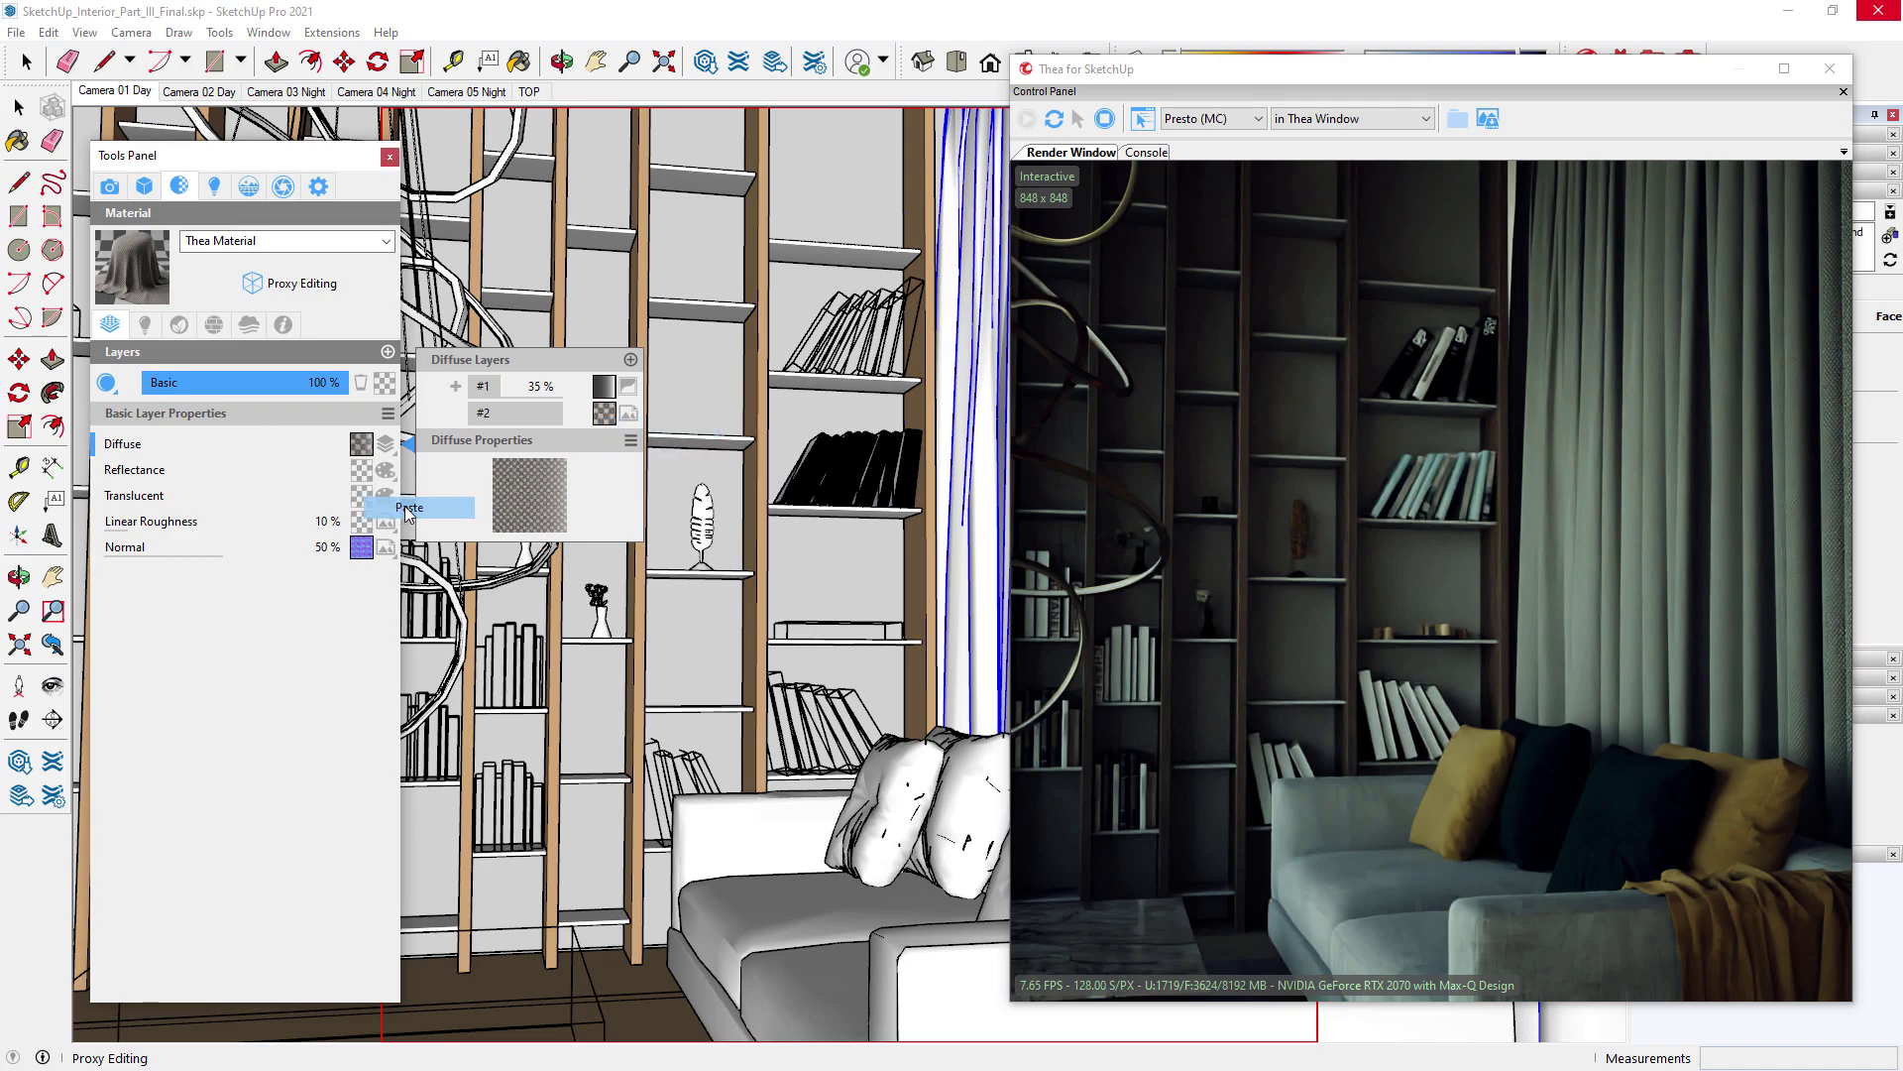
left_click(409, 509)
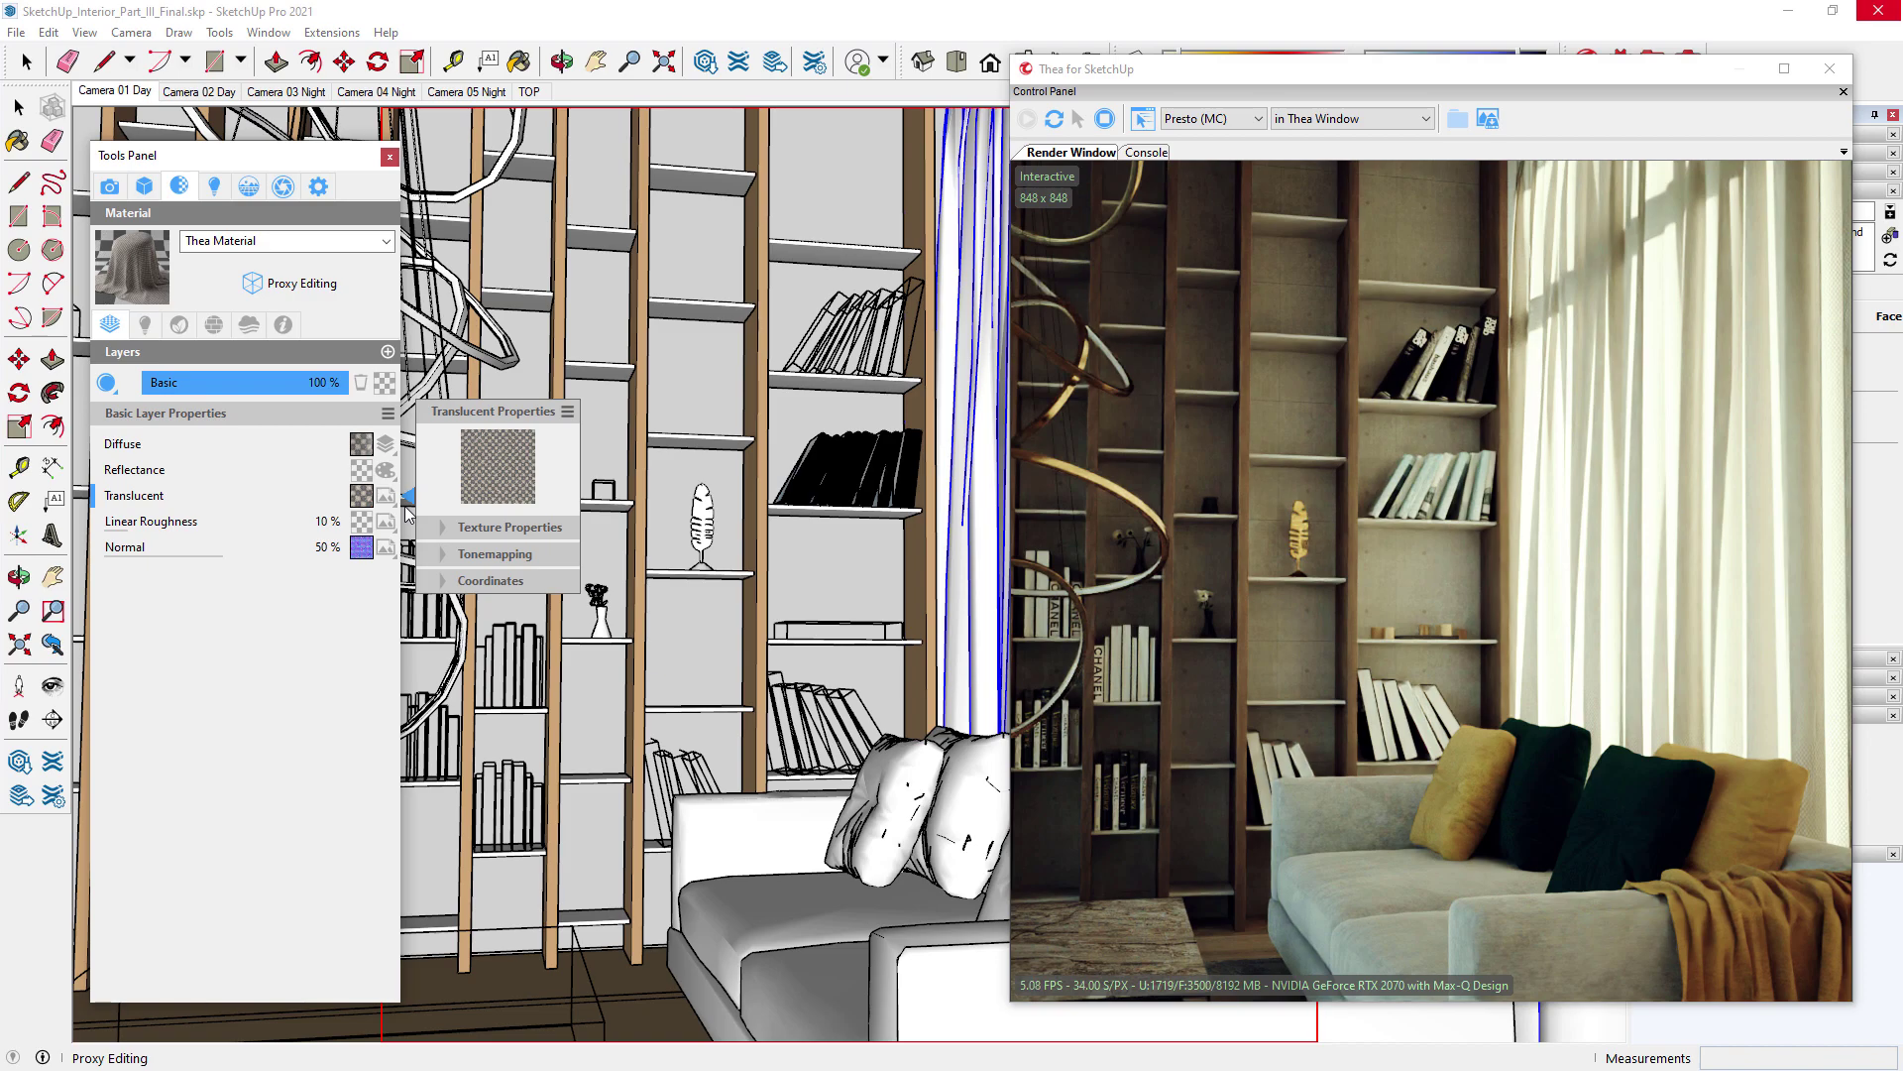
Expand the translucency texture's Tonemapping and lower Saturation to -14
left_click(503, 553)
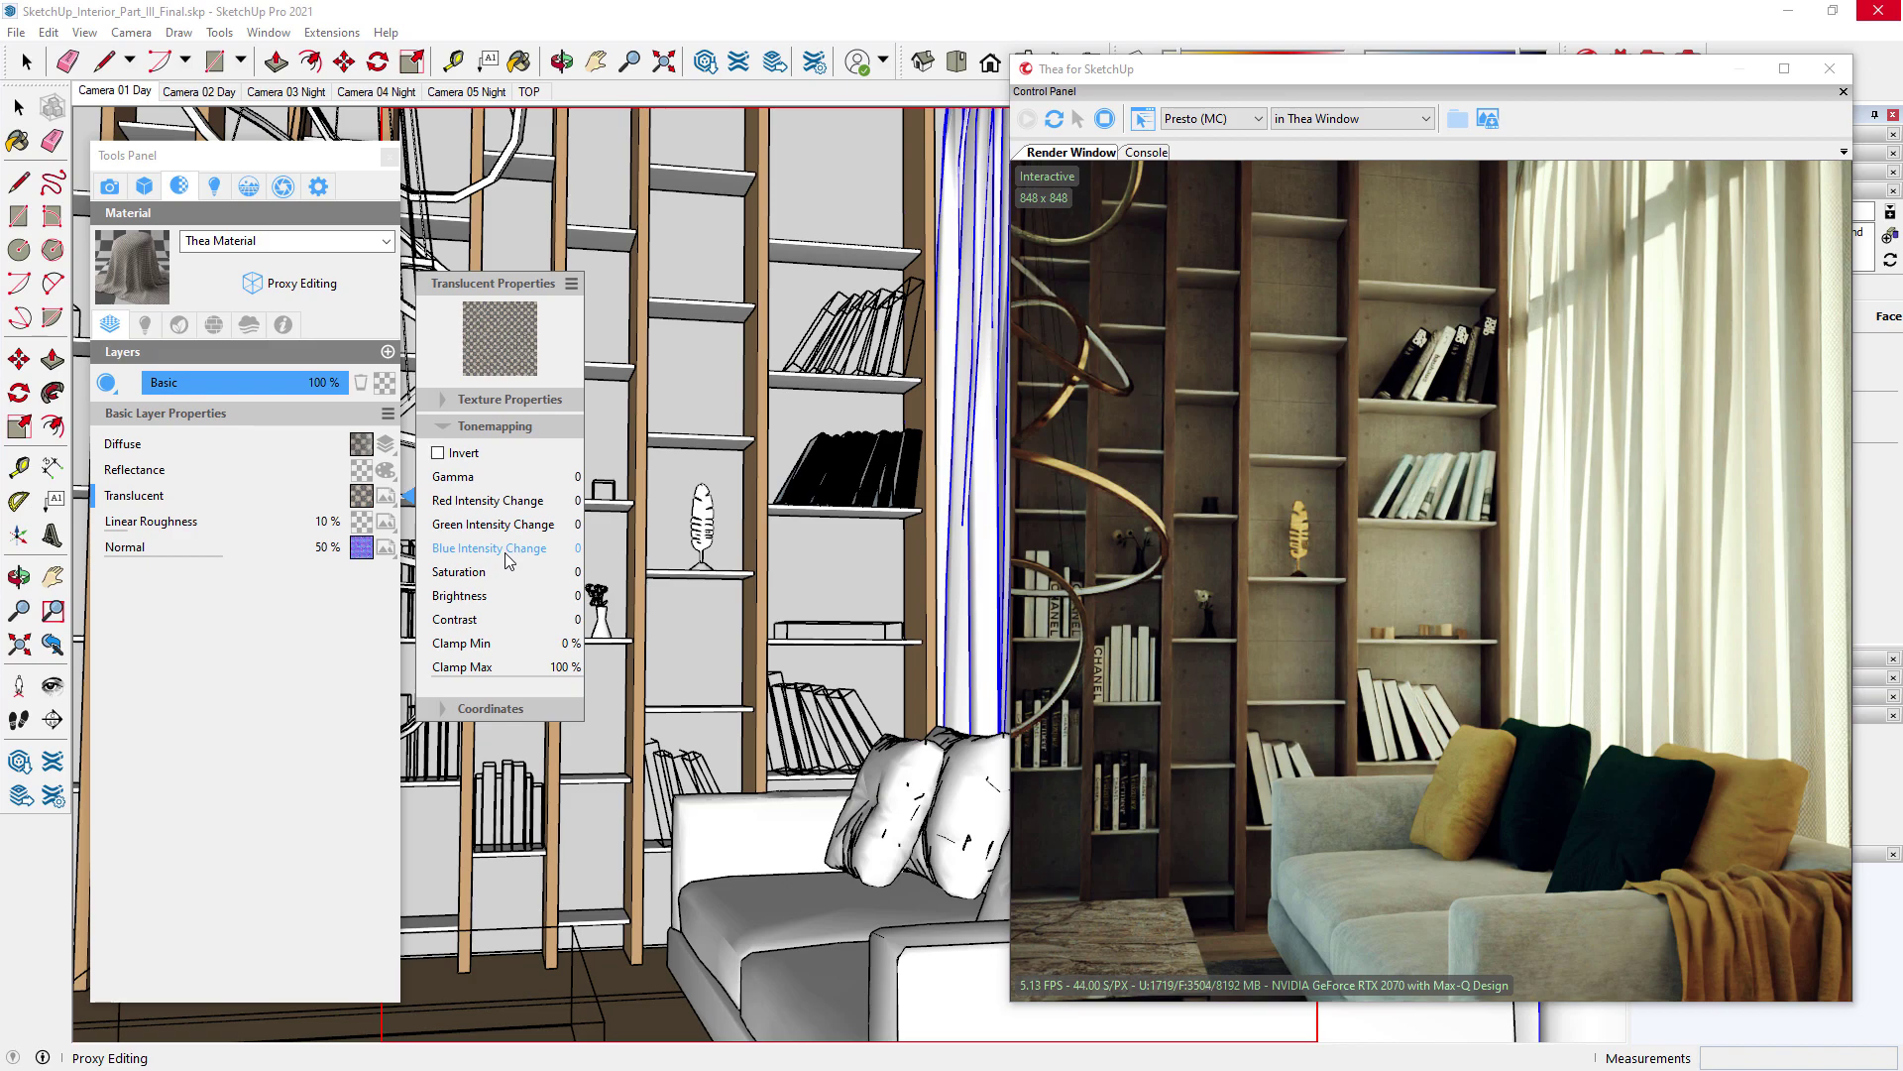
mouse_move(562, 578)
left_mouse_down()
mouse_move(531, 582)
mouse_move(549, 602)
left_mouse_up()
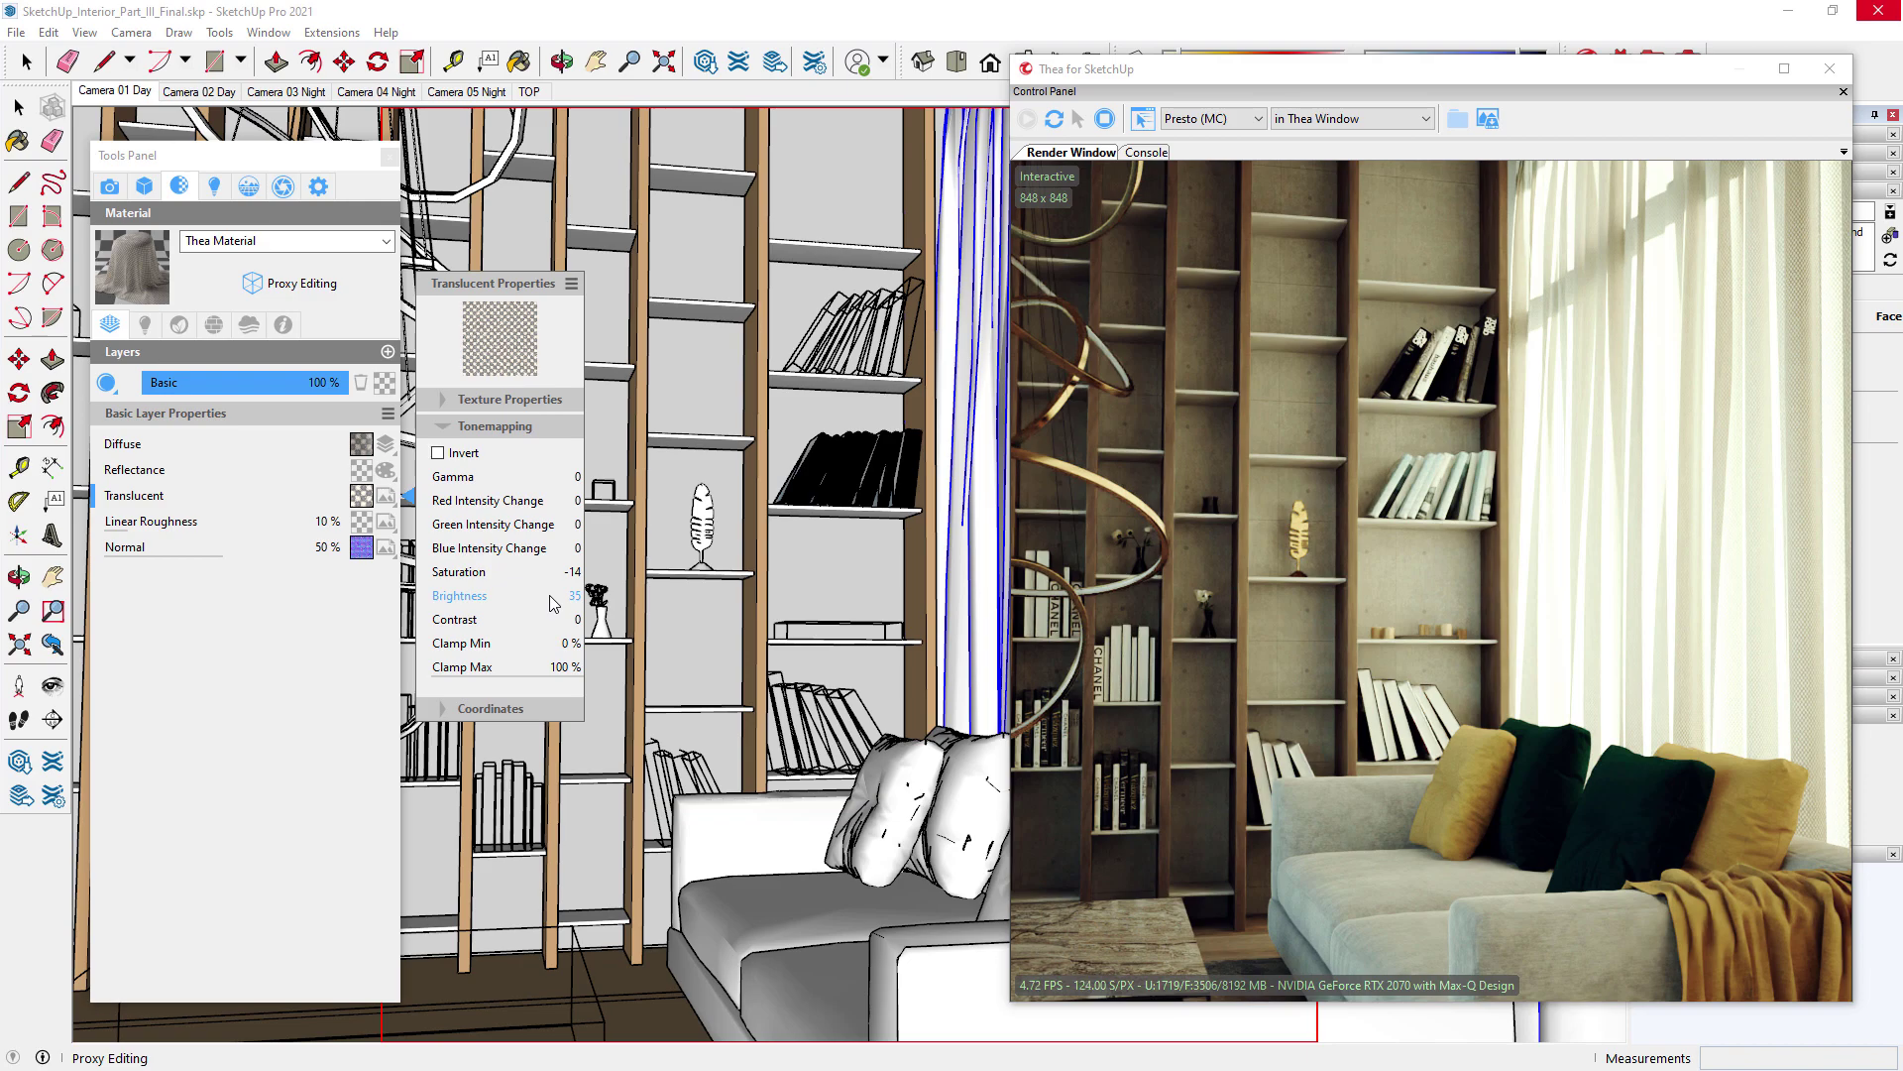
Enable clipping with Fabric061_2K_AmbientOcclusion.jpg as the clipping bitmap
left_click(212, 323)
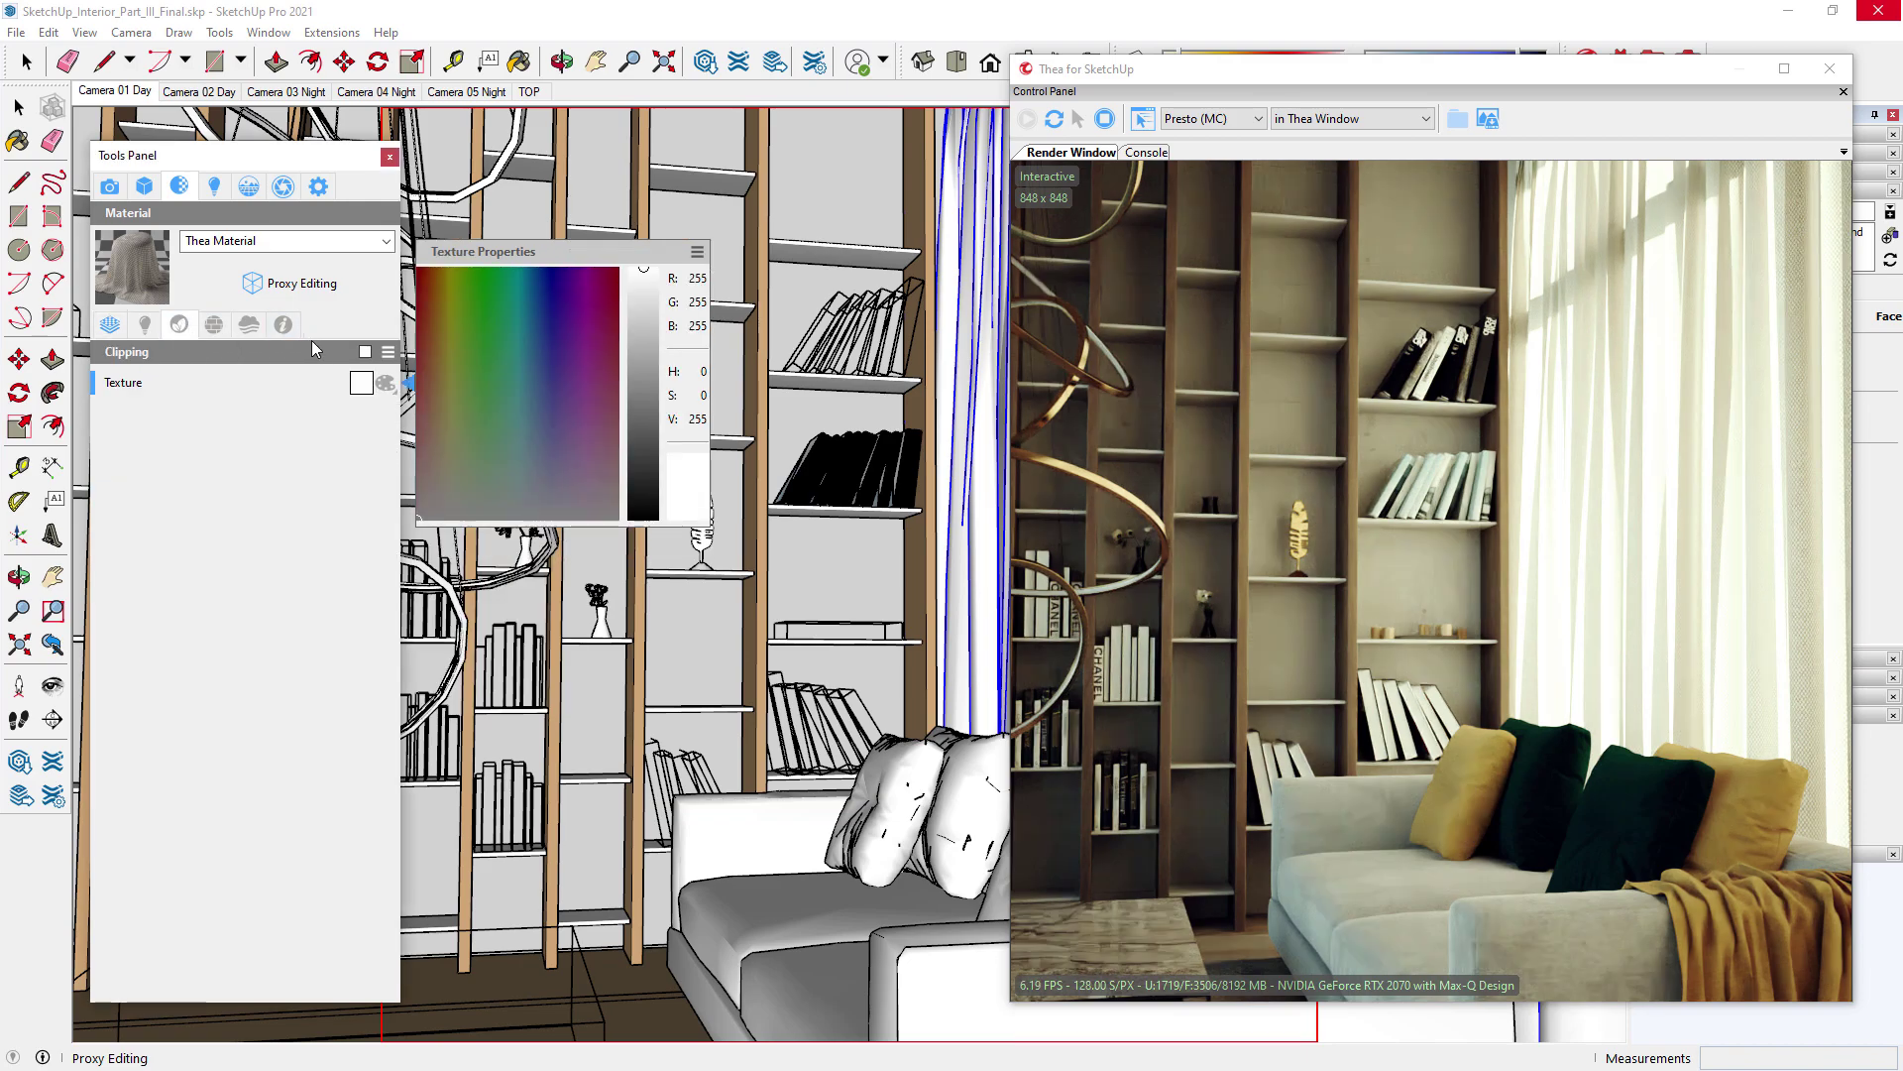
left_click(365, 351)
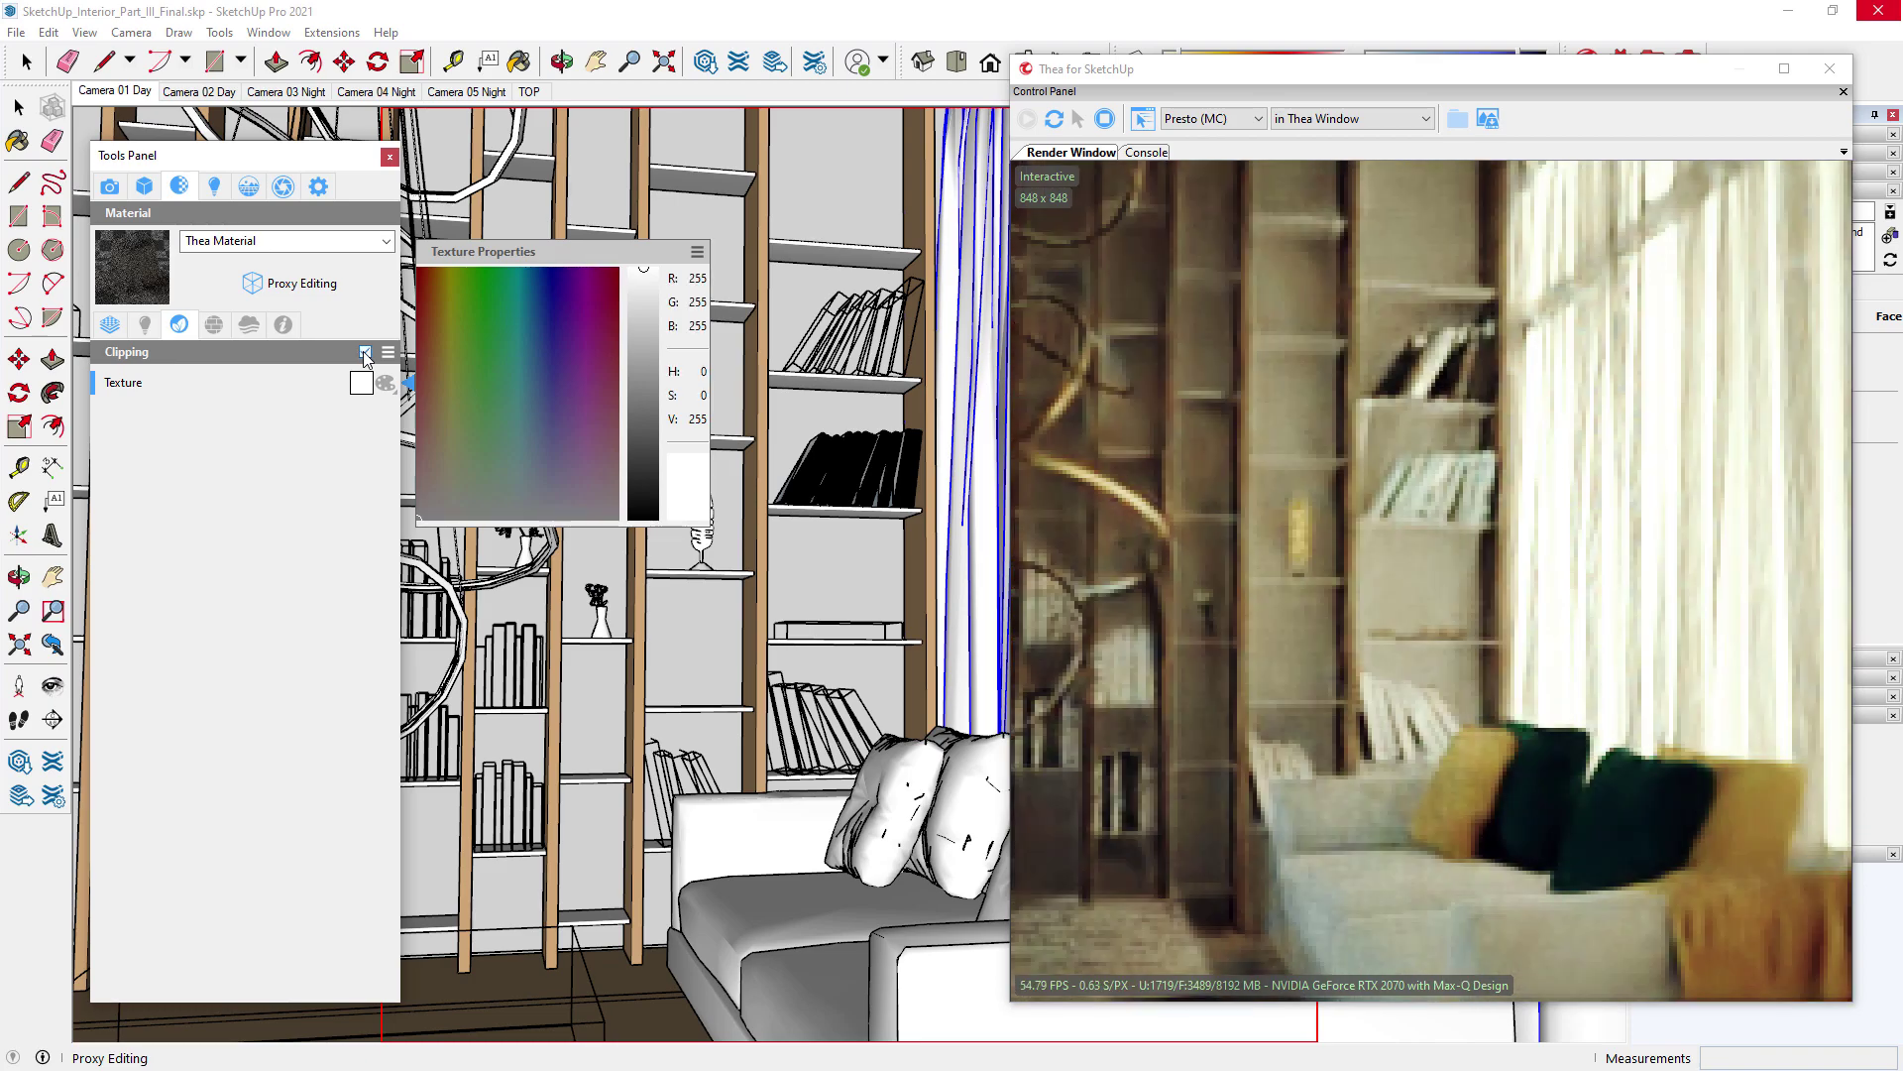
left_click(385, 383)
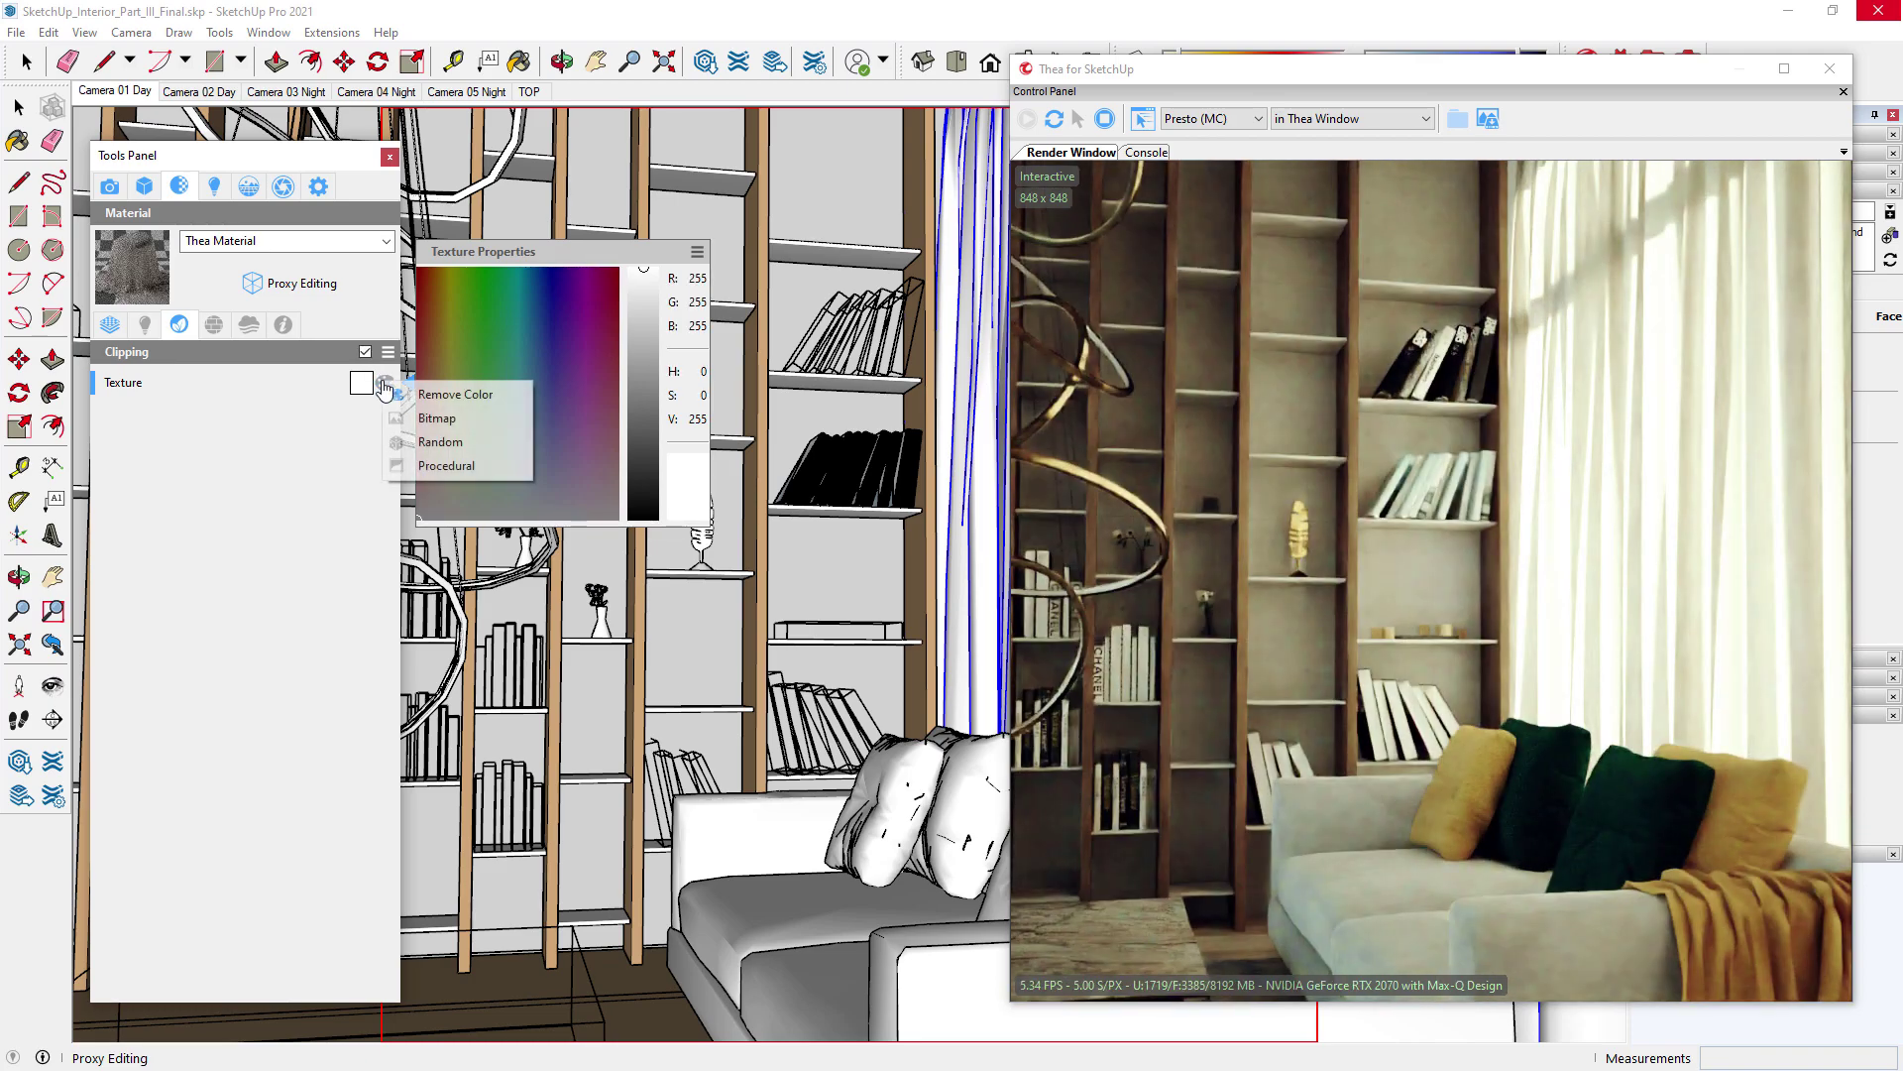
left_click(432, 422)
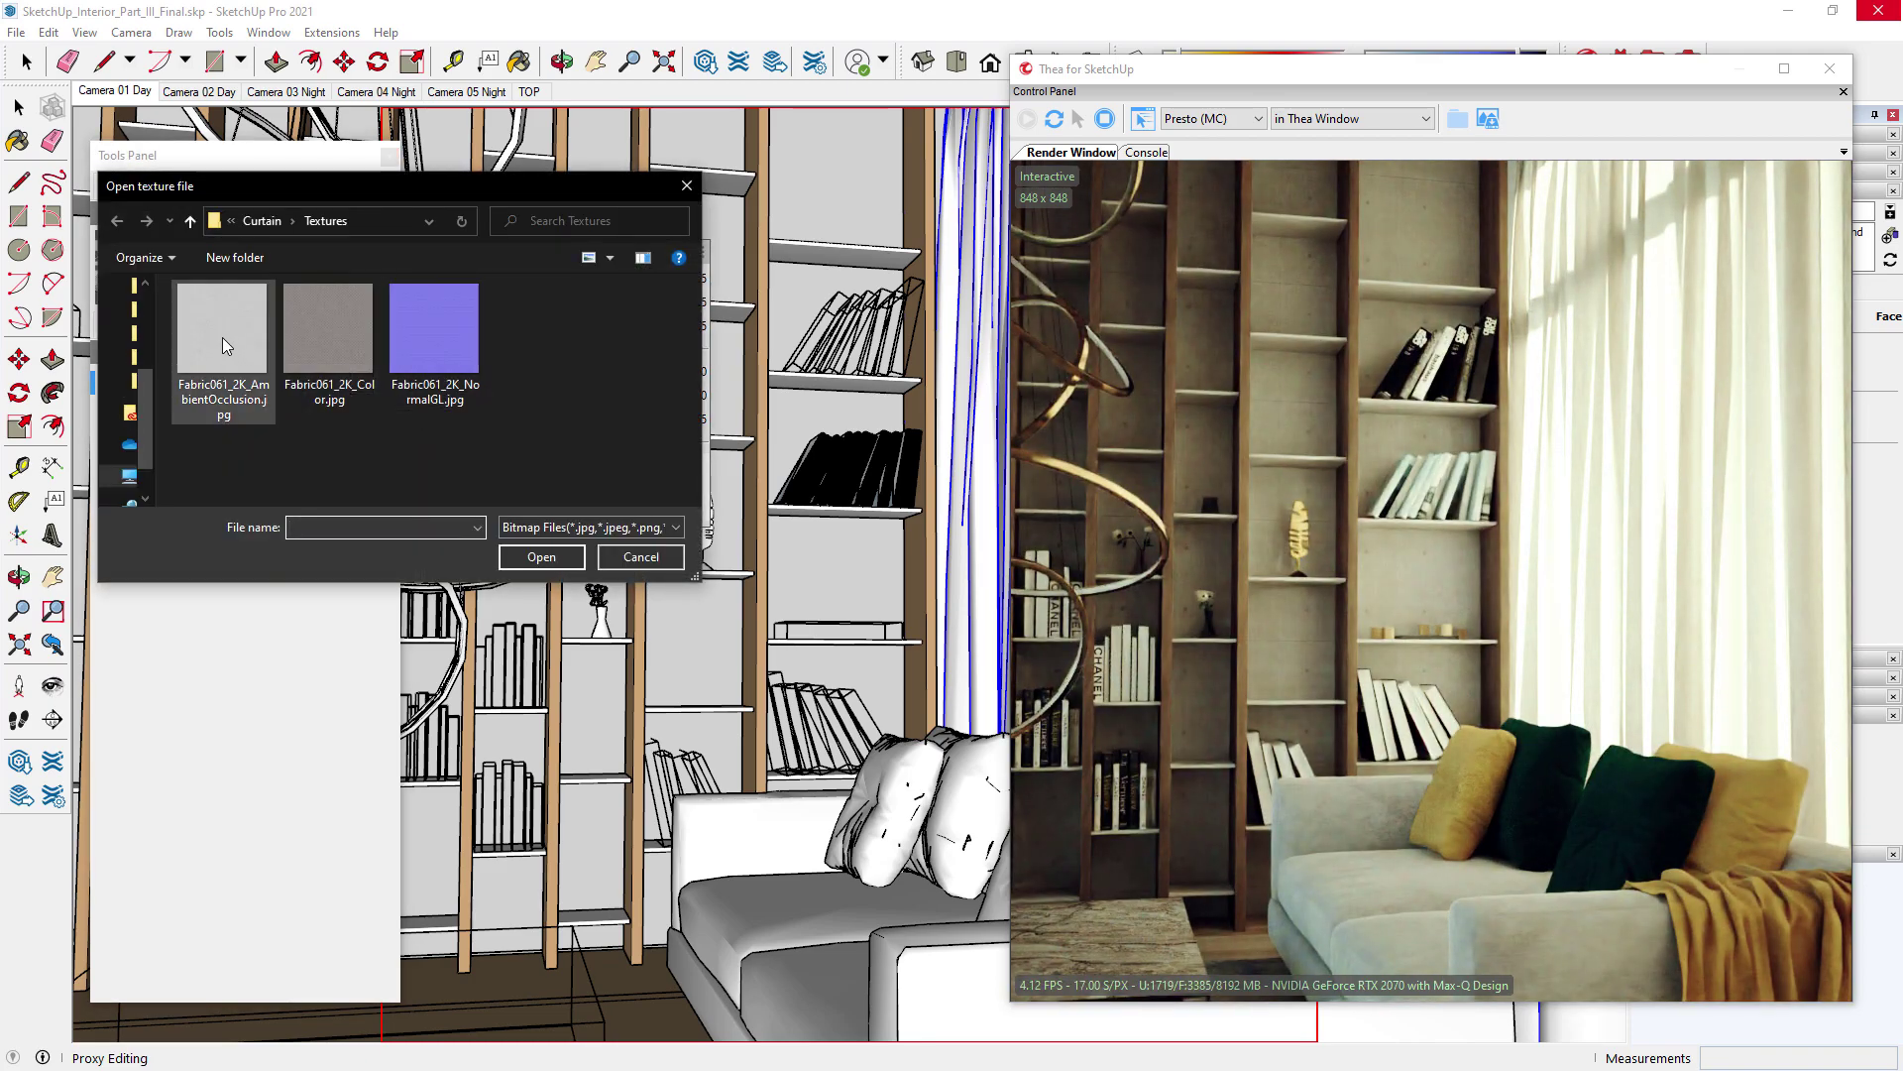
left_click(222, 338)
left_click(543, 559)
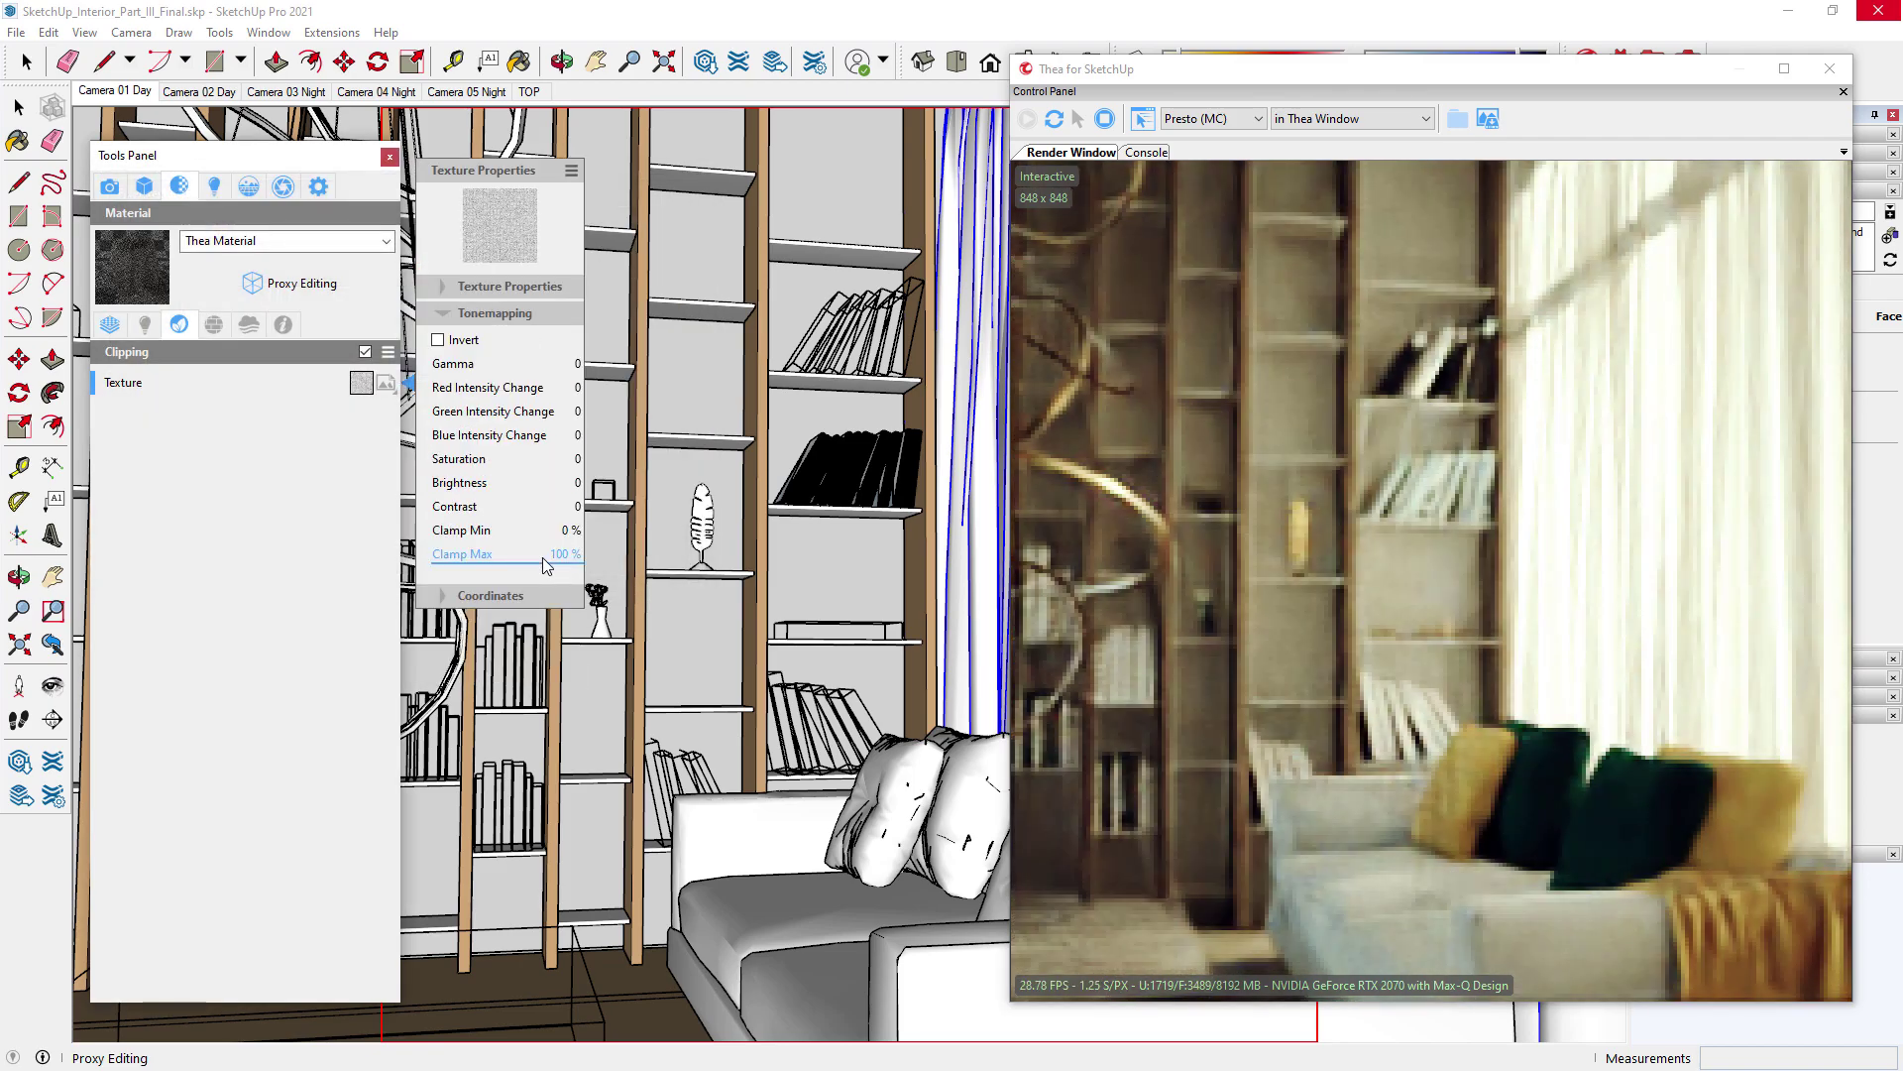